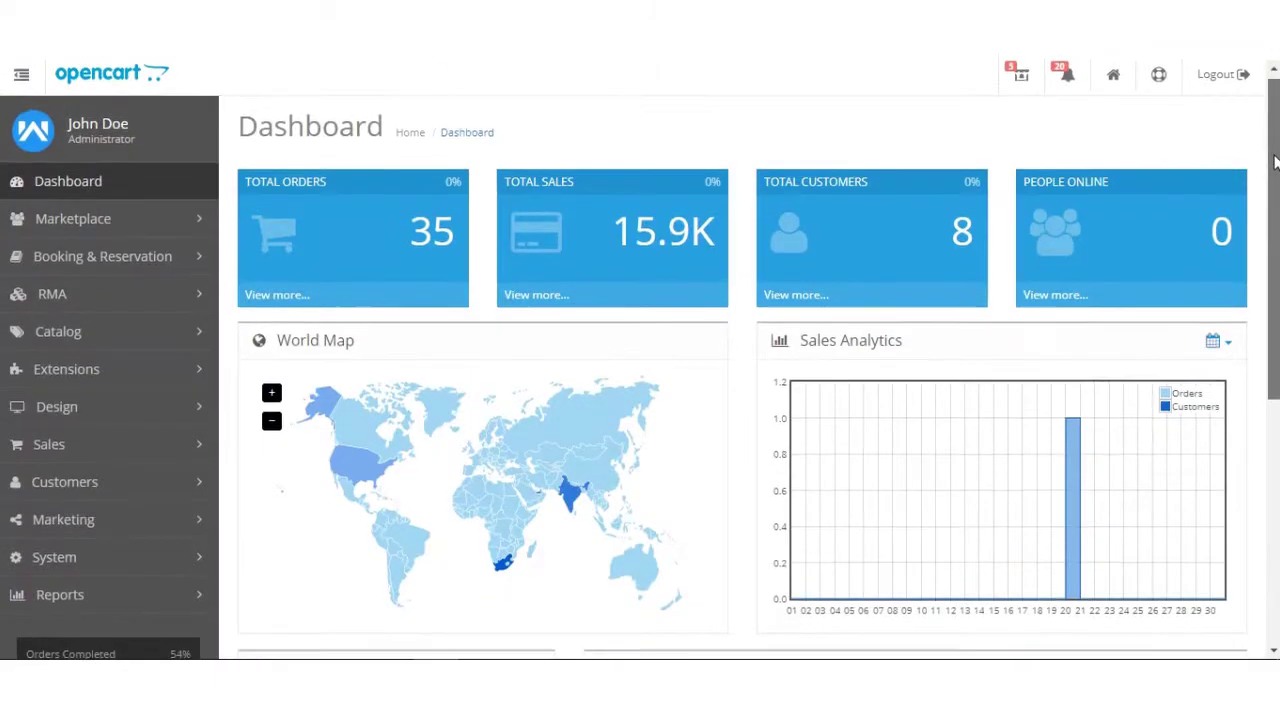
Open the extensions list and filter it to the Modules extension type
left_click_drag(1272, 152, 1272, 187)
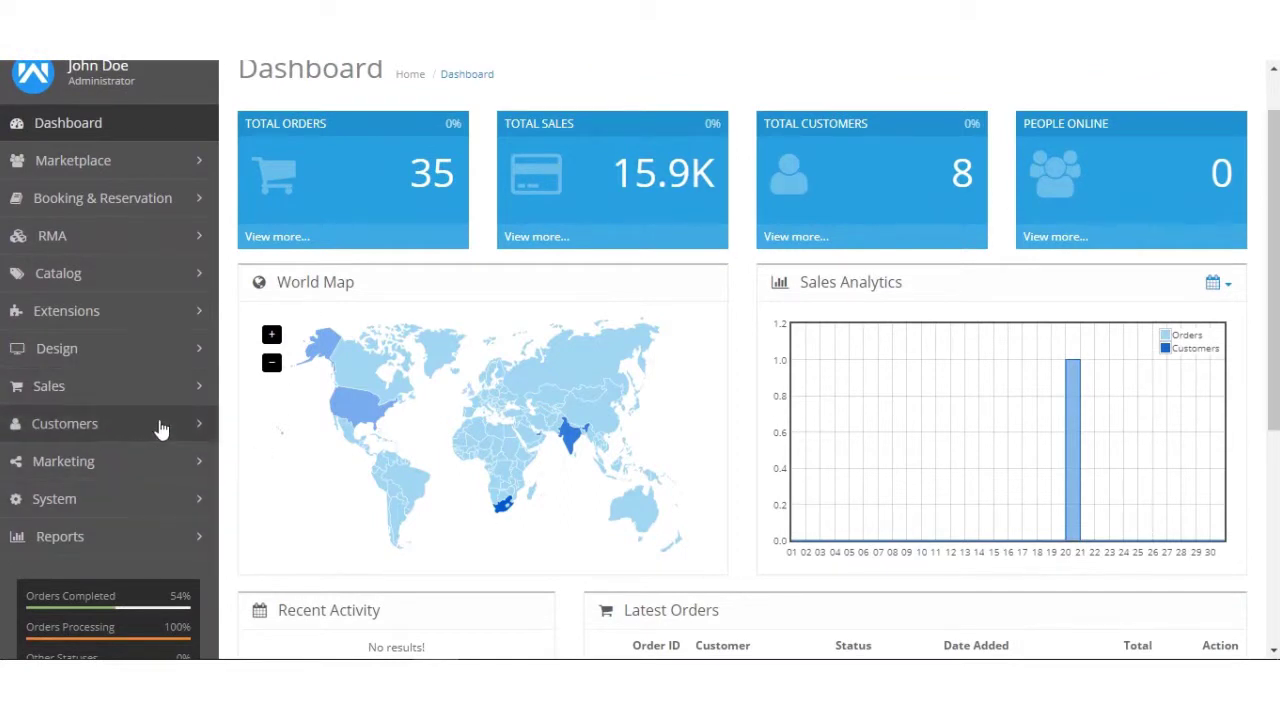
left_click(152, 318)
left_click(126, 388)
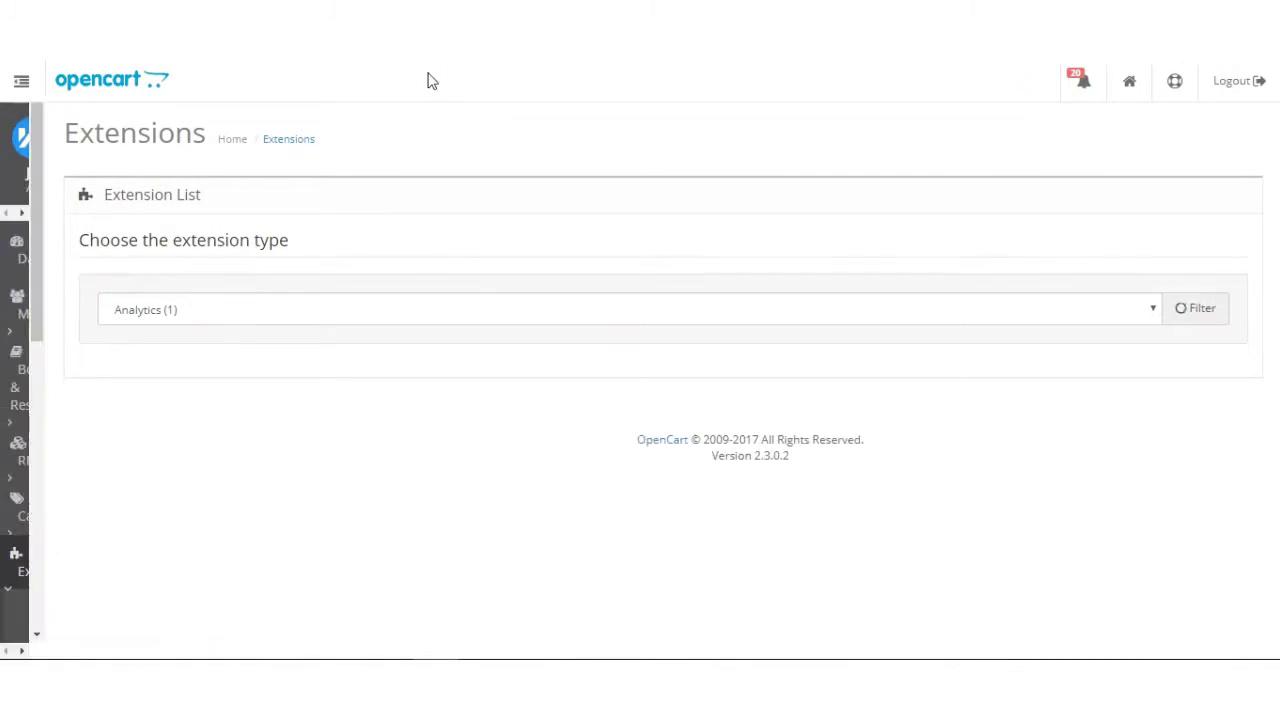
left_click(443, 309)
left_click(372, 500)
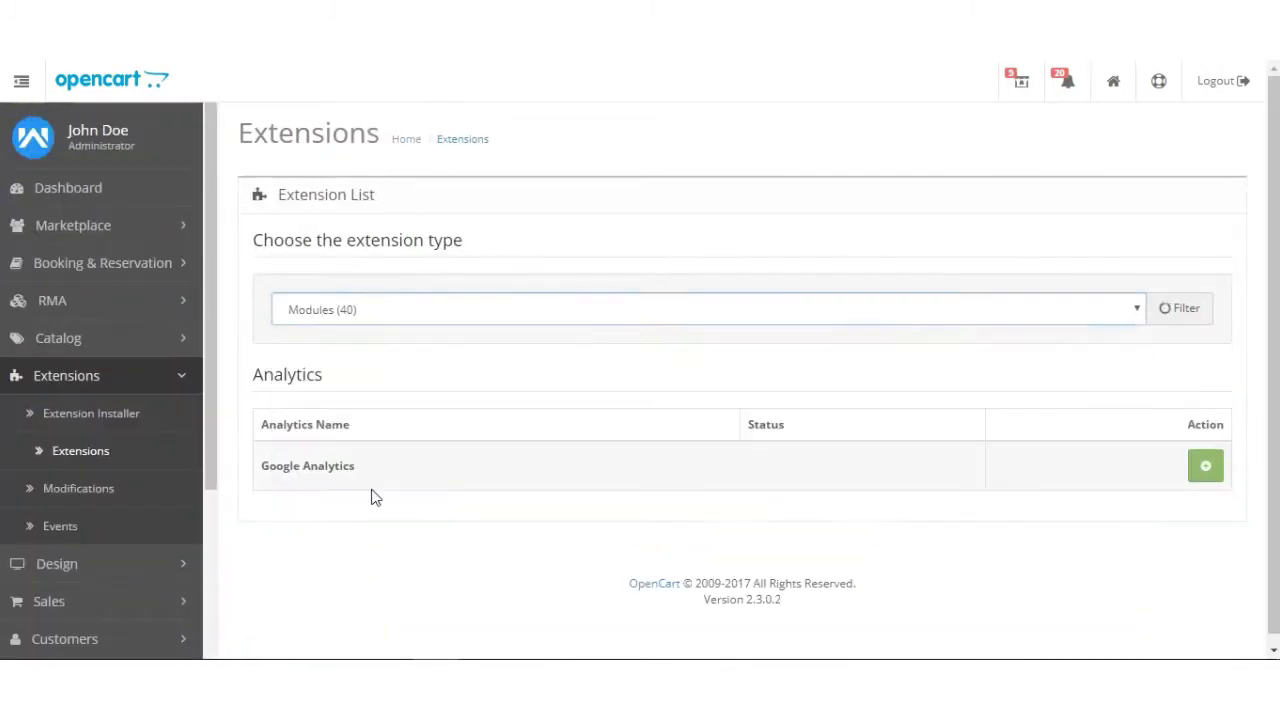
Find the MarketPlace Membership module in the module list and open its settings for editing
scroll(1277, 245, "down", 3)
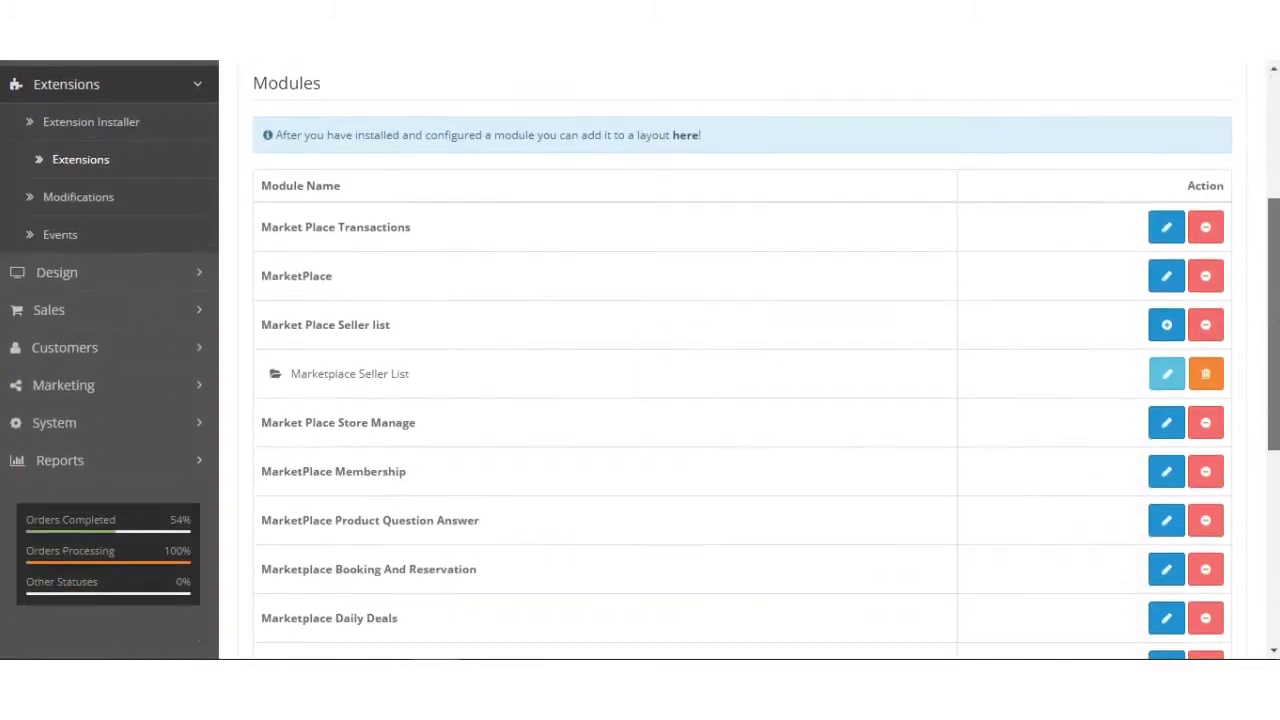
left_click_drag(310, 433, 417, 440)
left_click(422, 435)
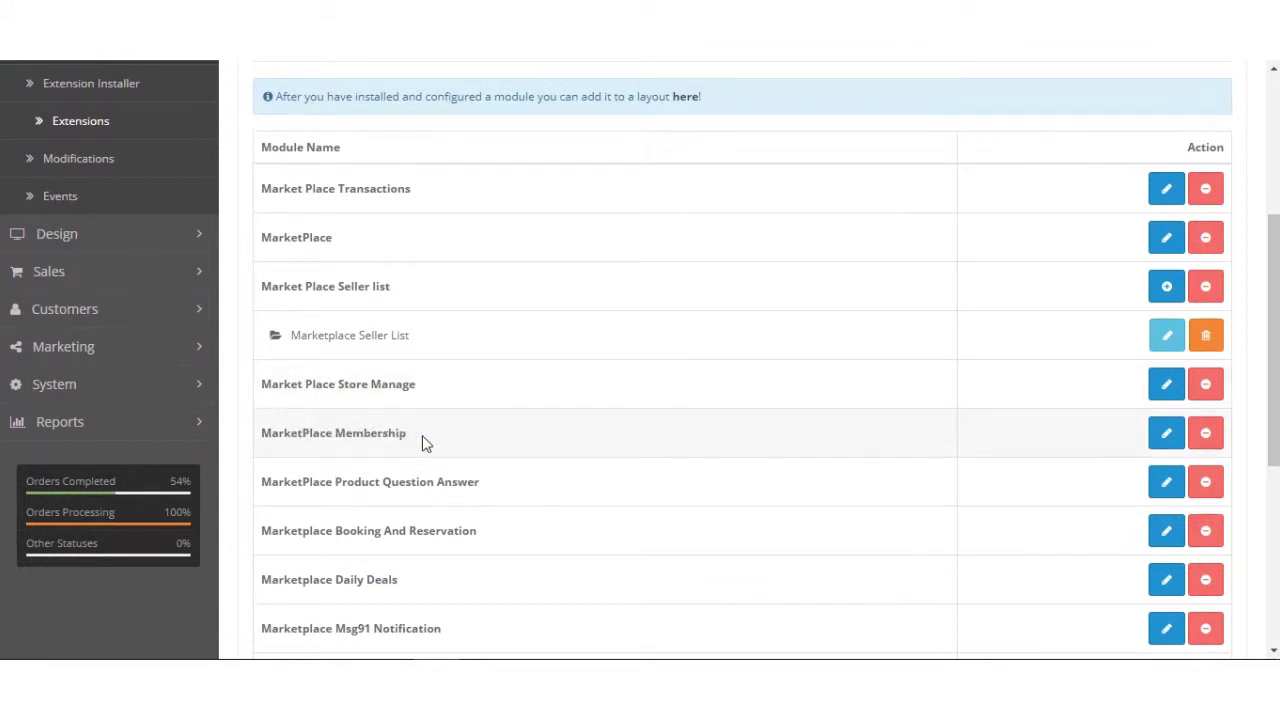
left_click(1168, 438)
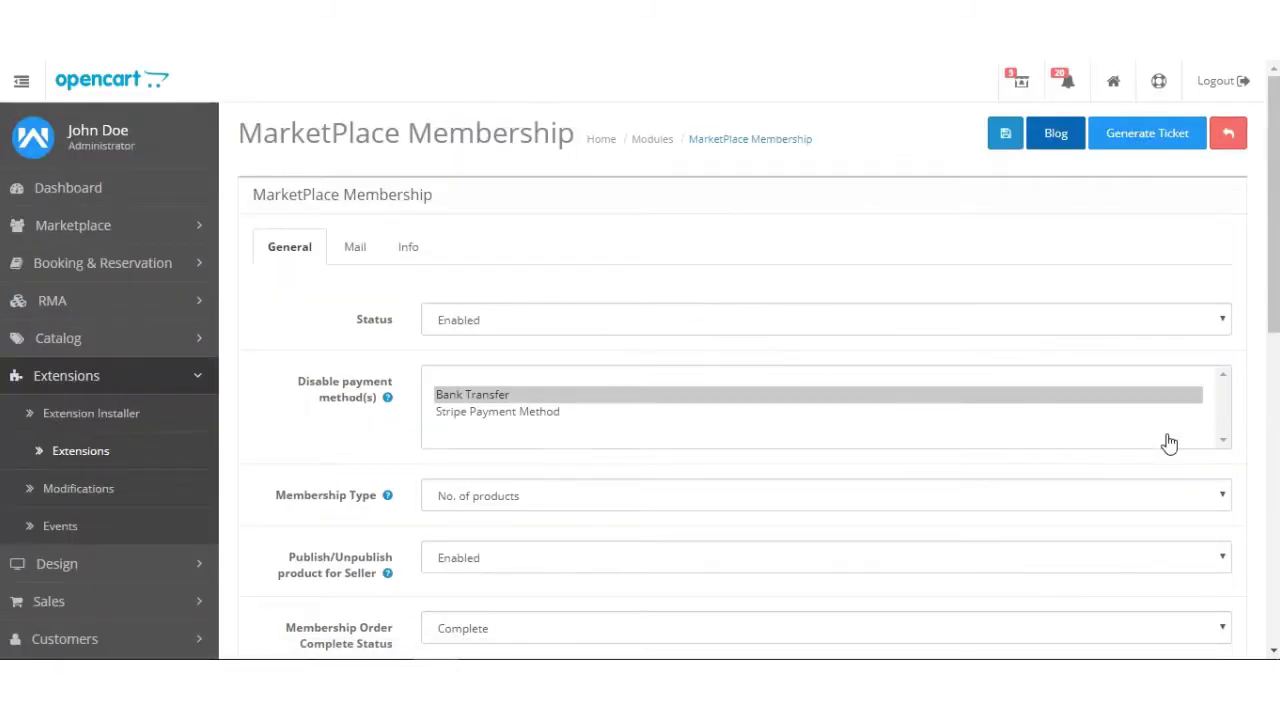
Look through the General, Mail and Info settings of the MarketPlace Membership module, ending on the General settings
scroll(740, 400, "down", 1)
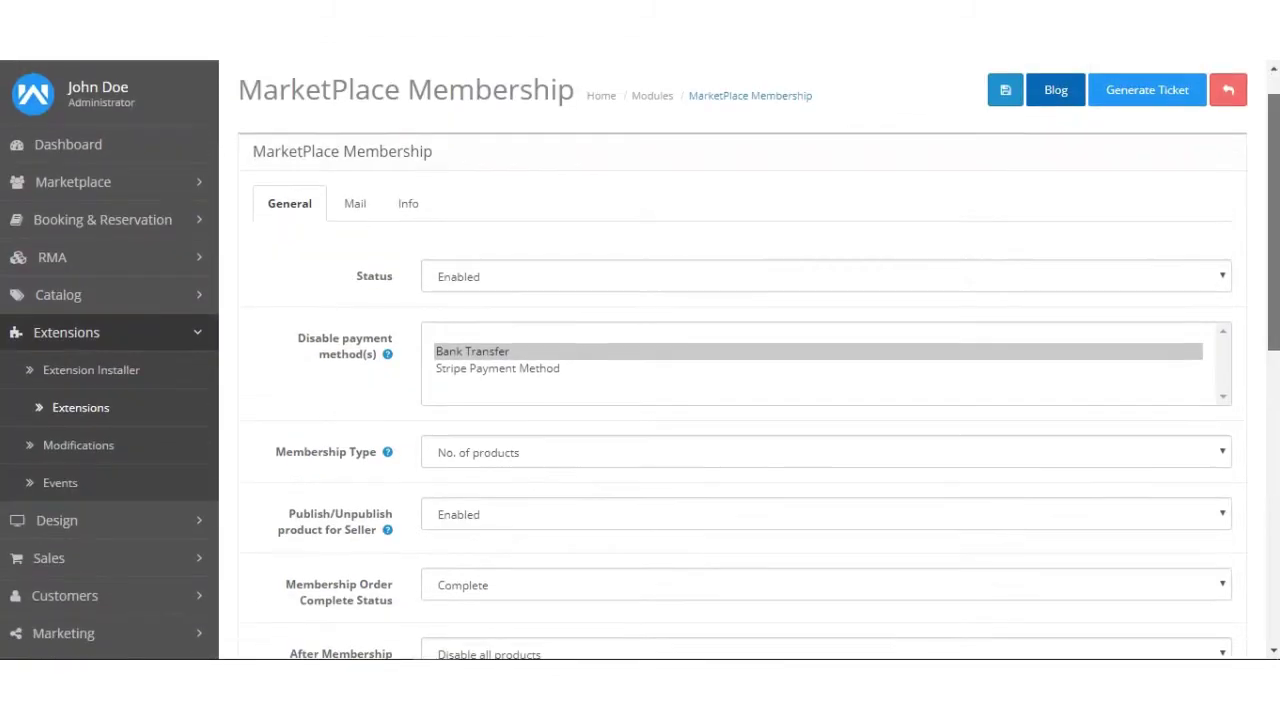
scroll(740, 400, "down", 5)
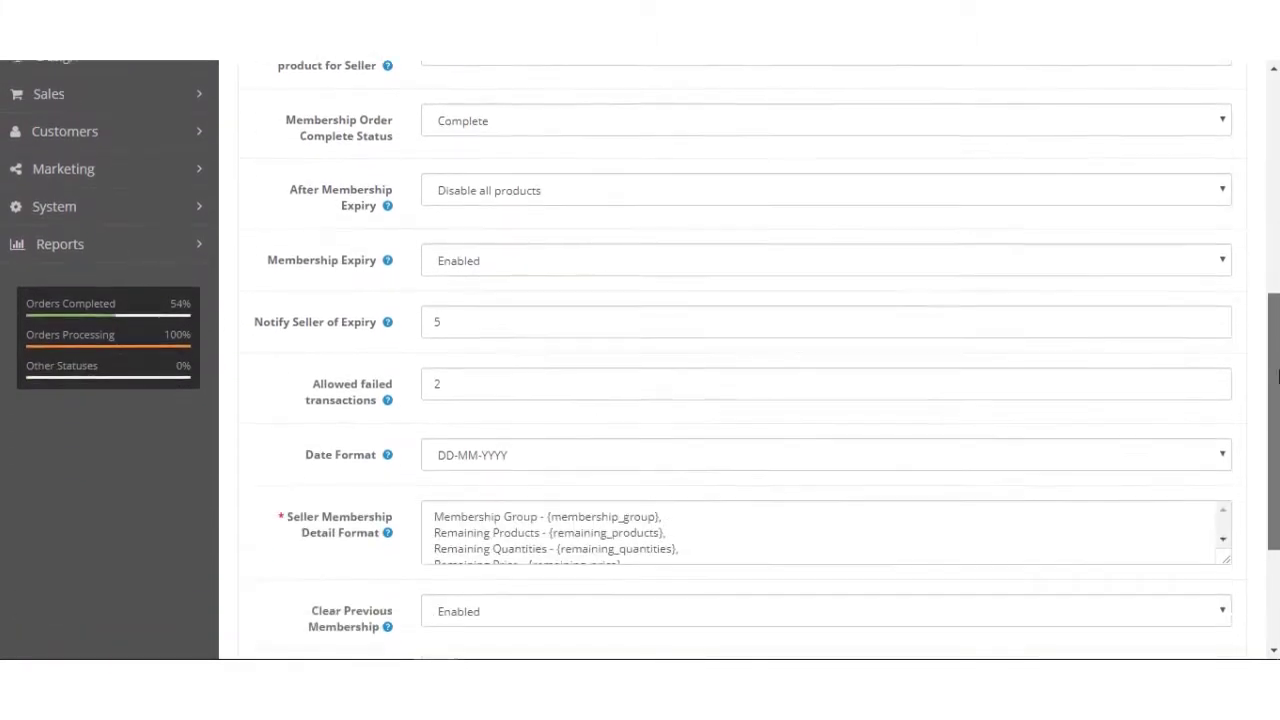
scroll(288, 307, "up", 6)
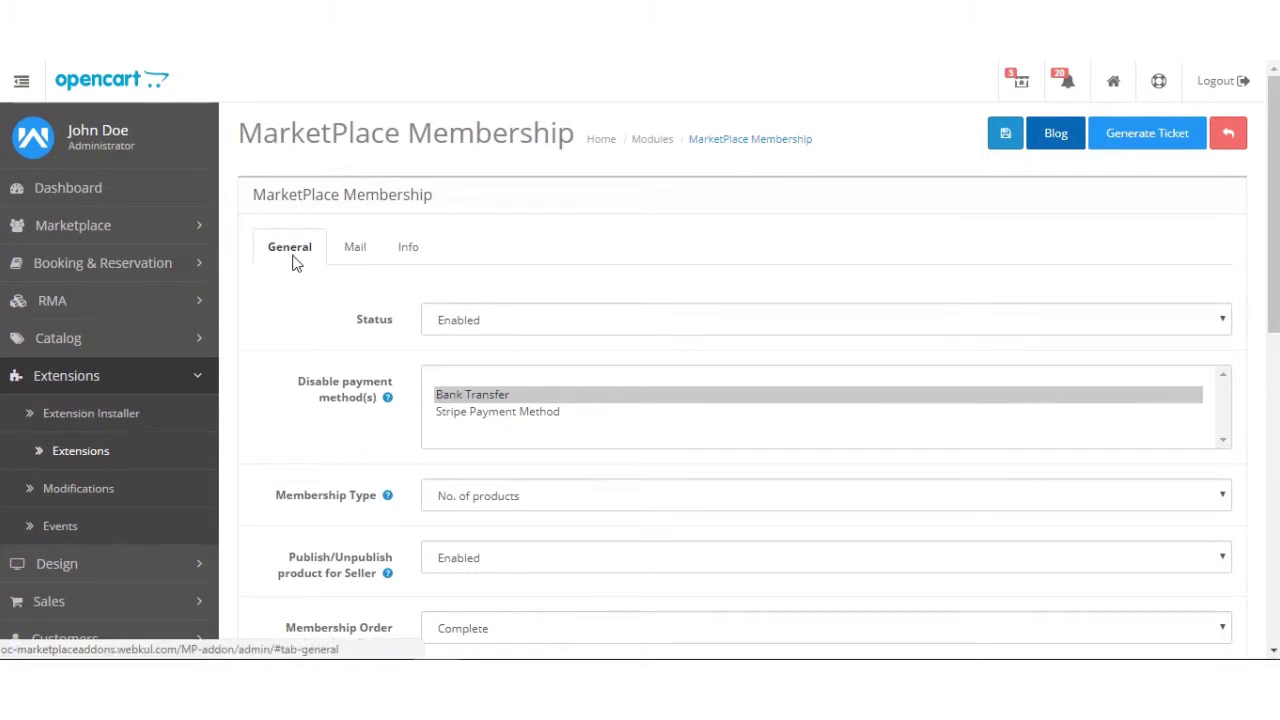
left_click(358, 252)
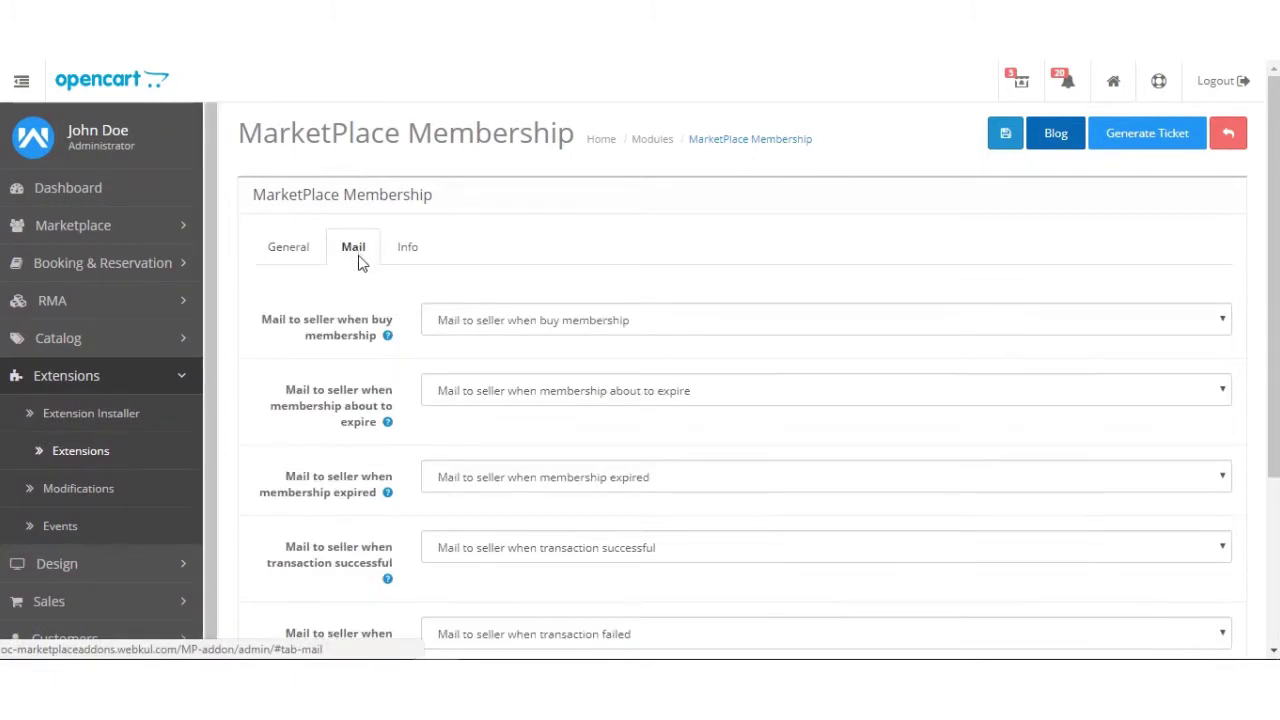
left_click(412, 252)
left_click(296, 252)
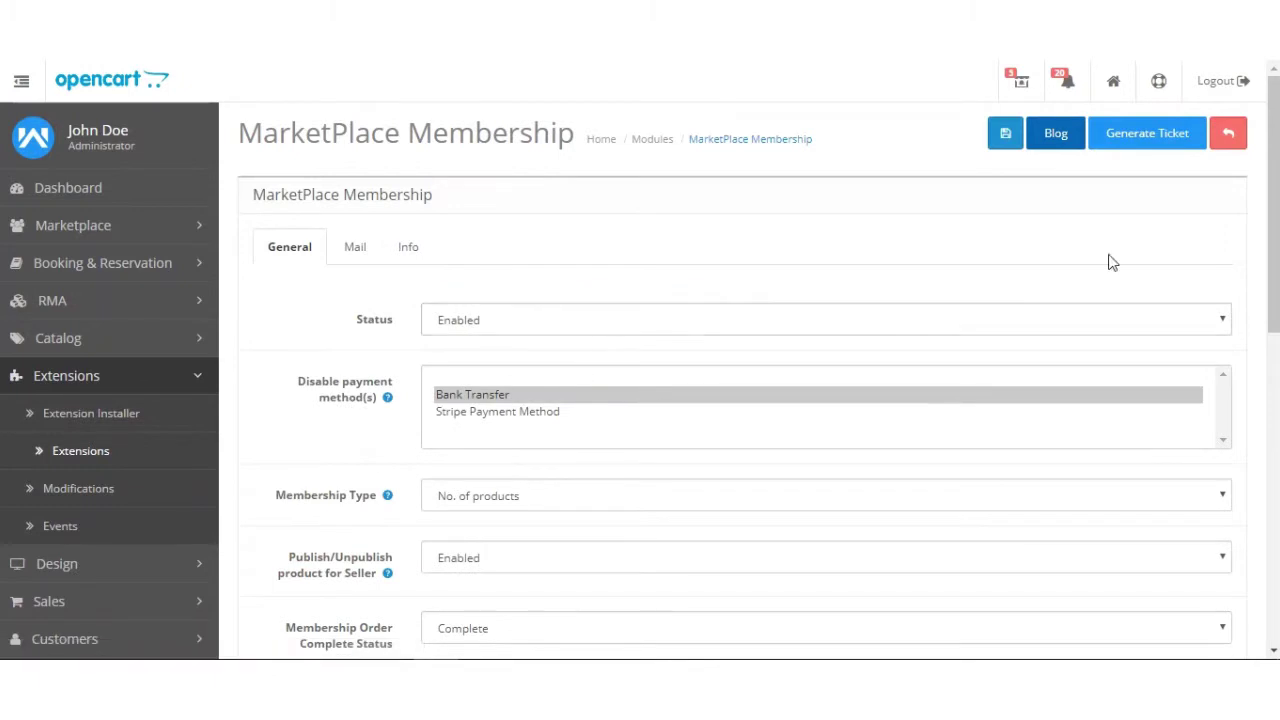
Review the available Status options for the membership module without changing the selection
scroll(893, 292, "down", 1)
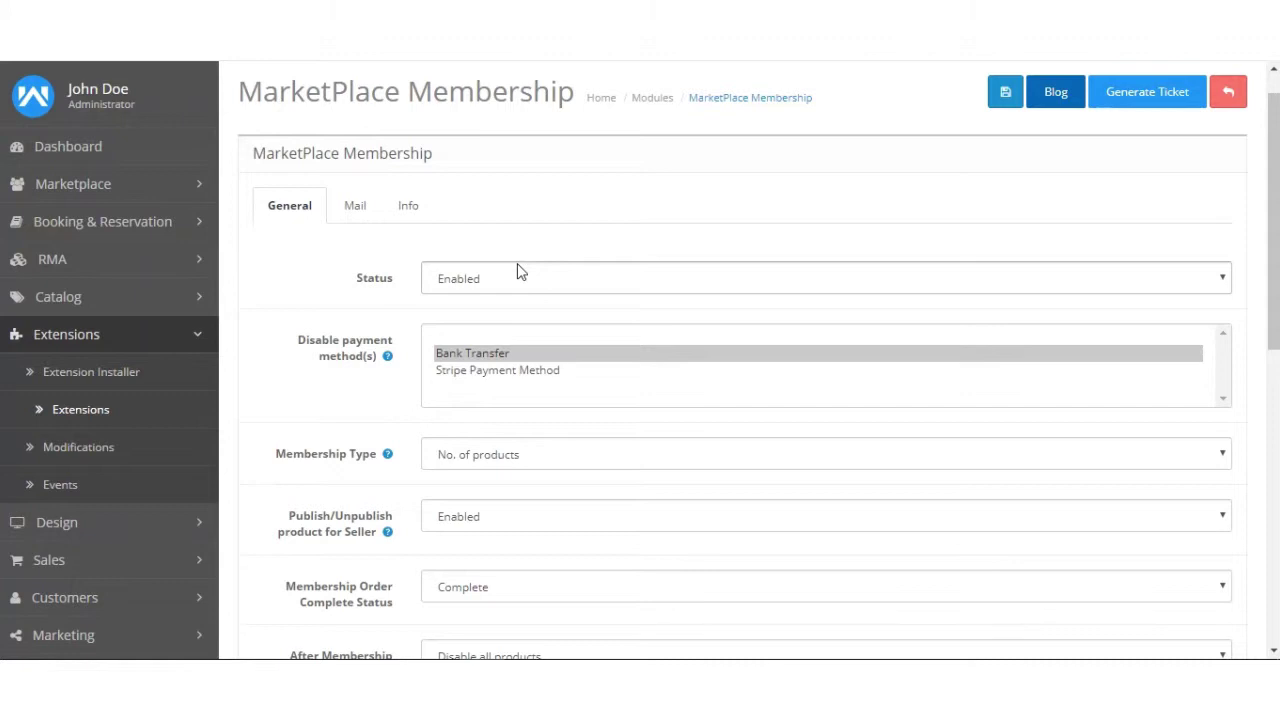
left_click(496, 282)
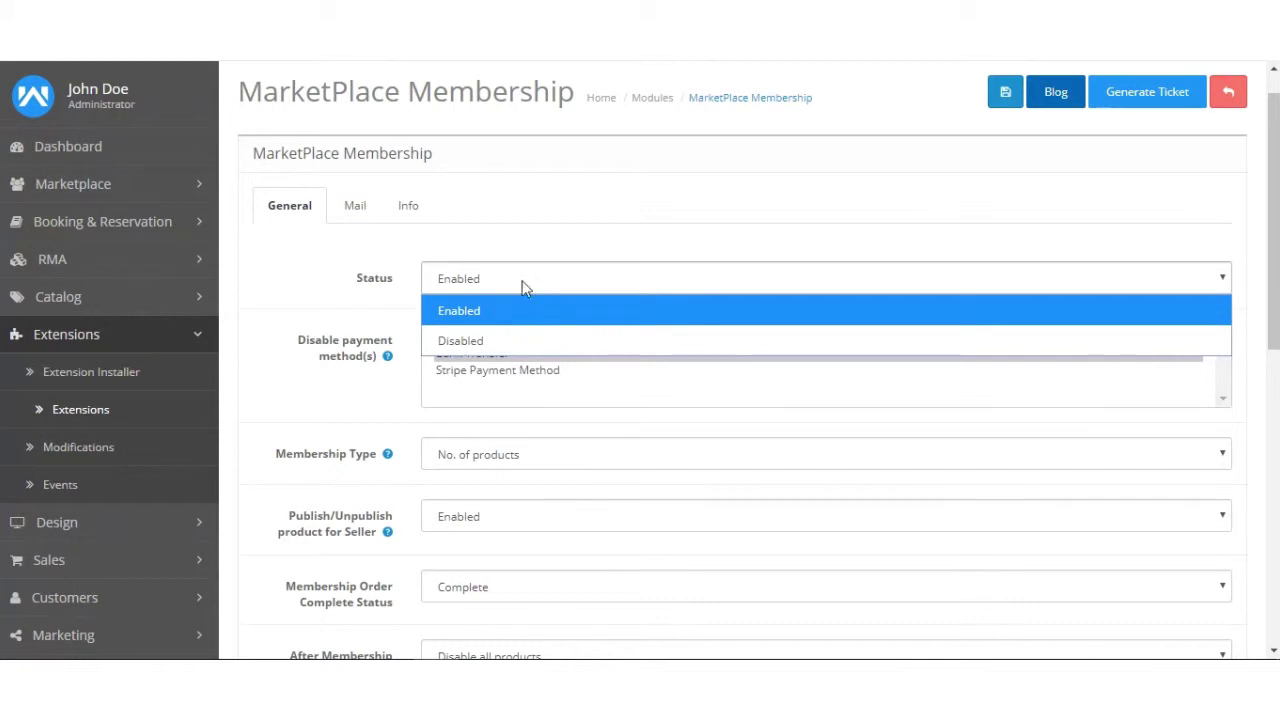
left_click(534, 231)
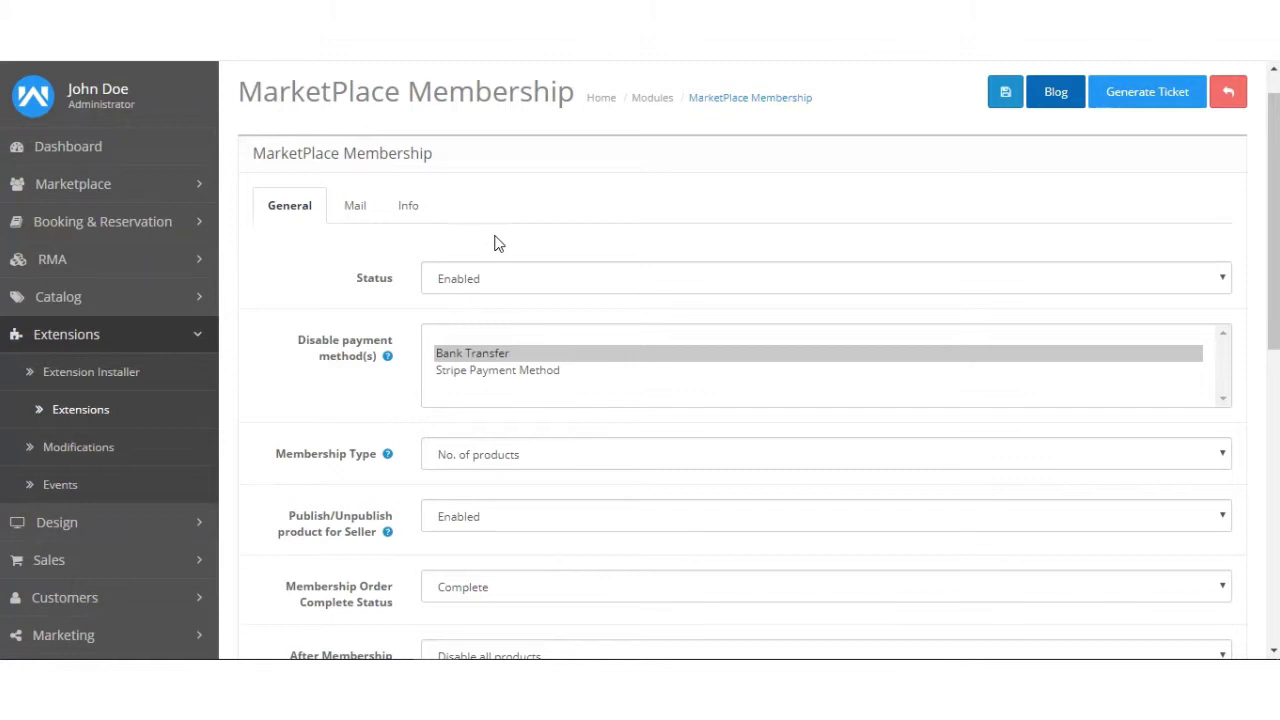
left_click(465, 290)
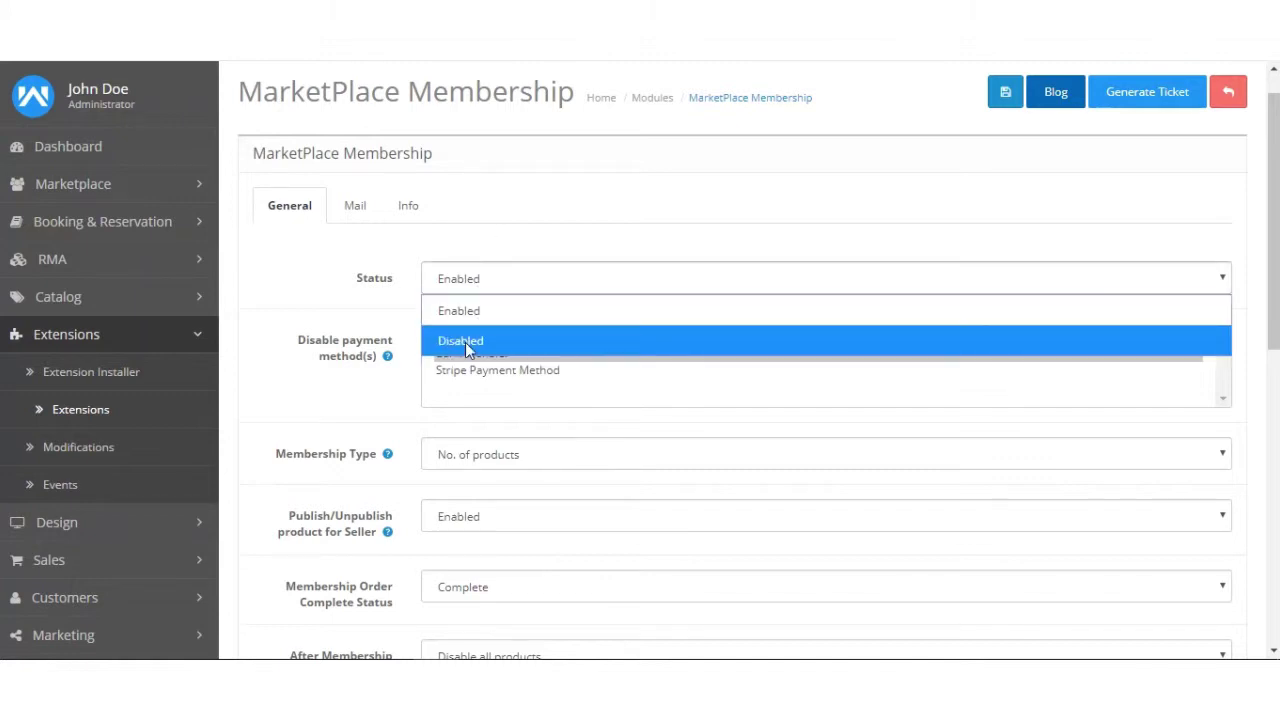
left_click(558, 242)
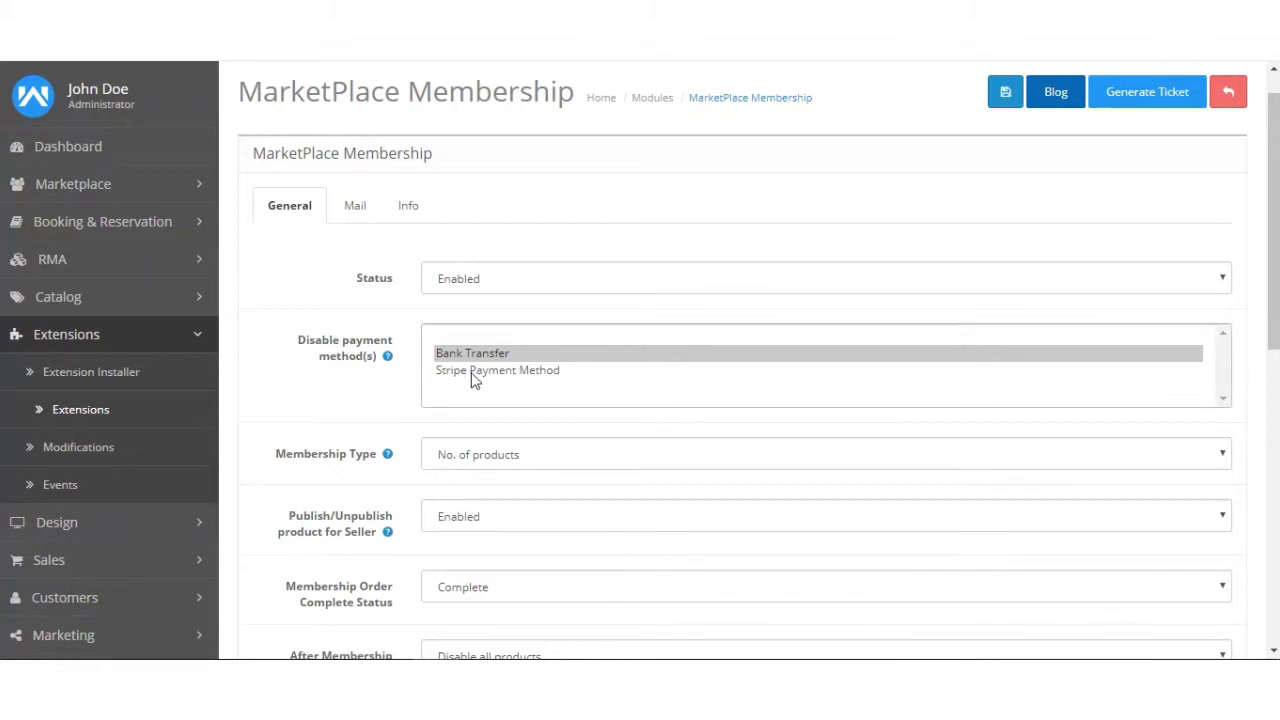
Review the Membership Type options in the General settings, keeping the current choice
scroll(1043, 329, "down", 3)
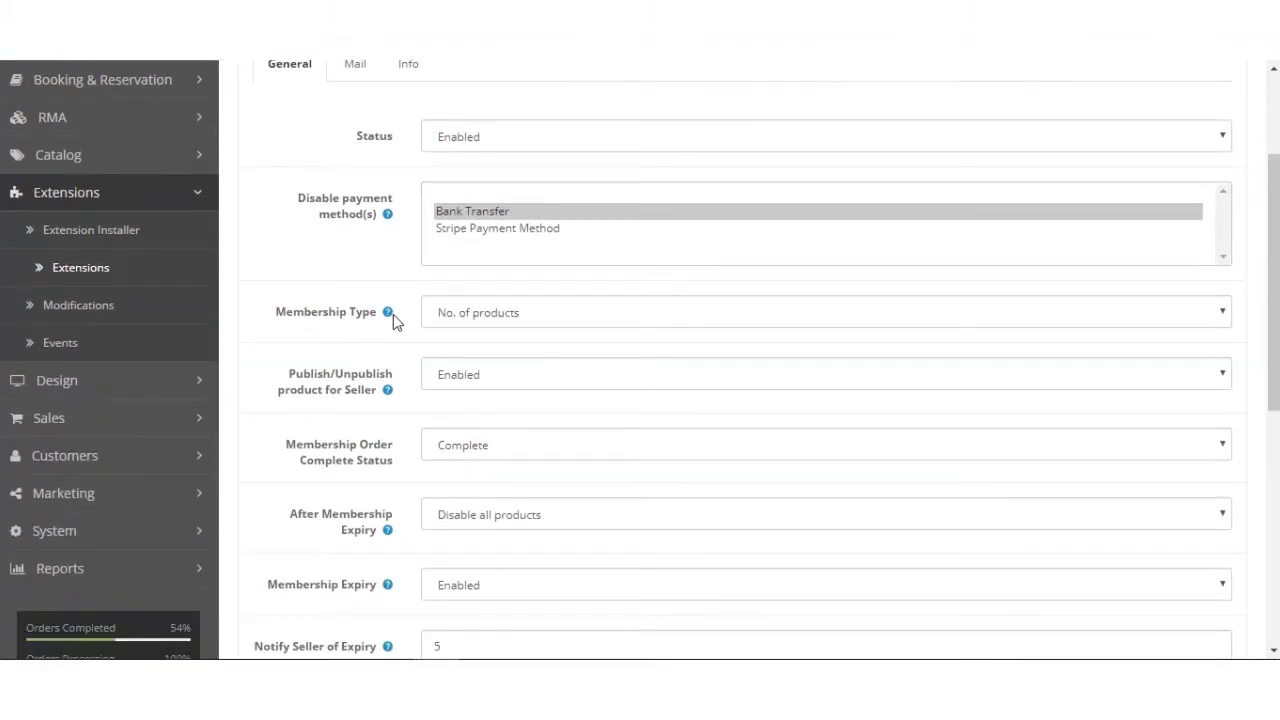
left_click(561, 314)
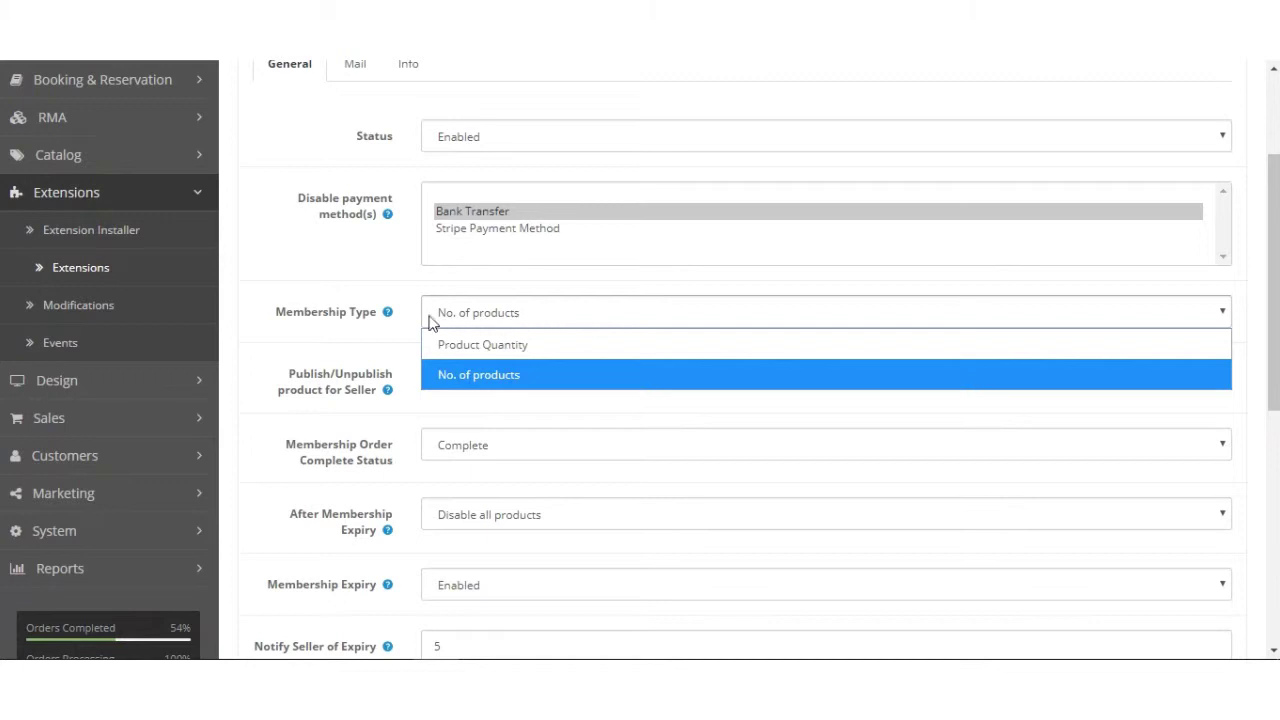
left_click(391, 343)
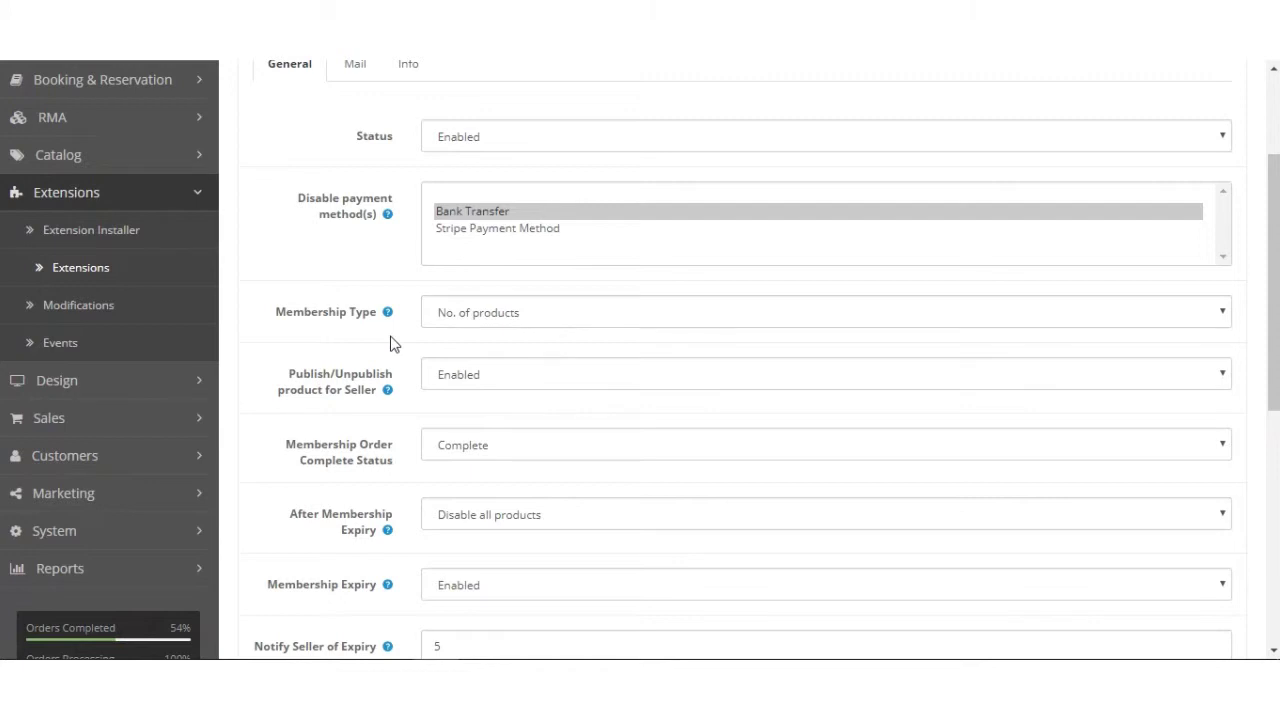
left_click(563, 312)
left_click(376, 292)
Read the help text for Publish/Unpublish product for Seller and inspect its available options
scroll(413, 341, "down", 1)
mouse_move(296, 290)
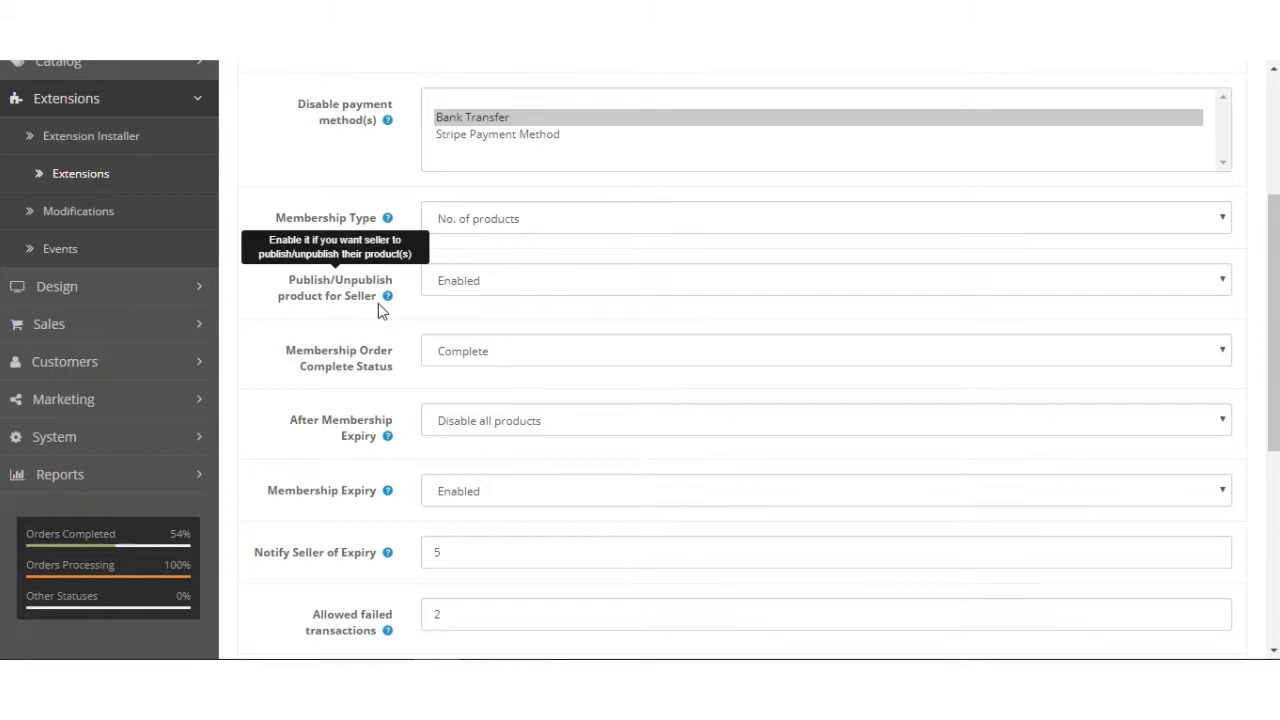
left_click(496, 287)
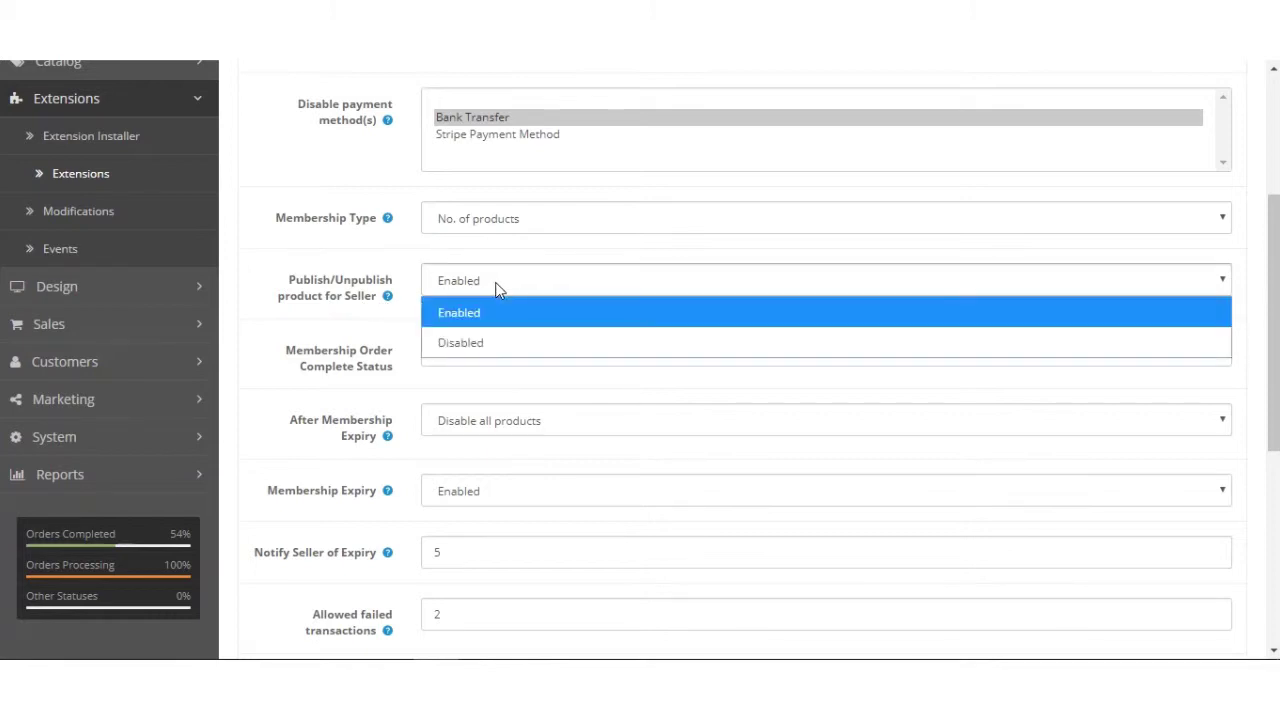
left_click(390, 254)
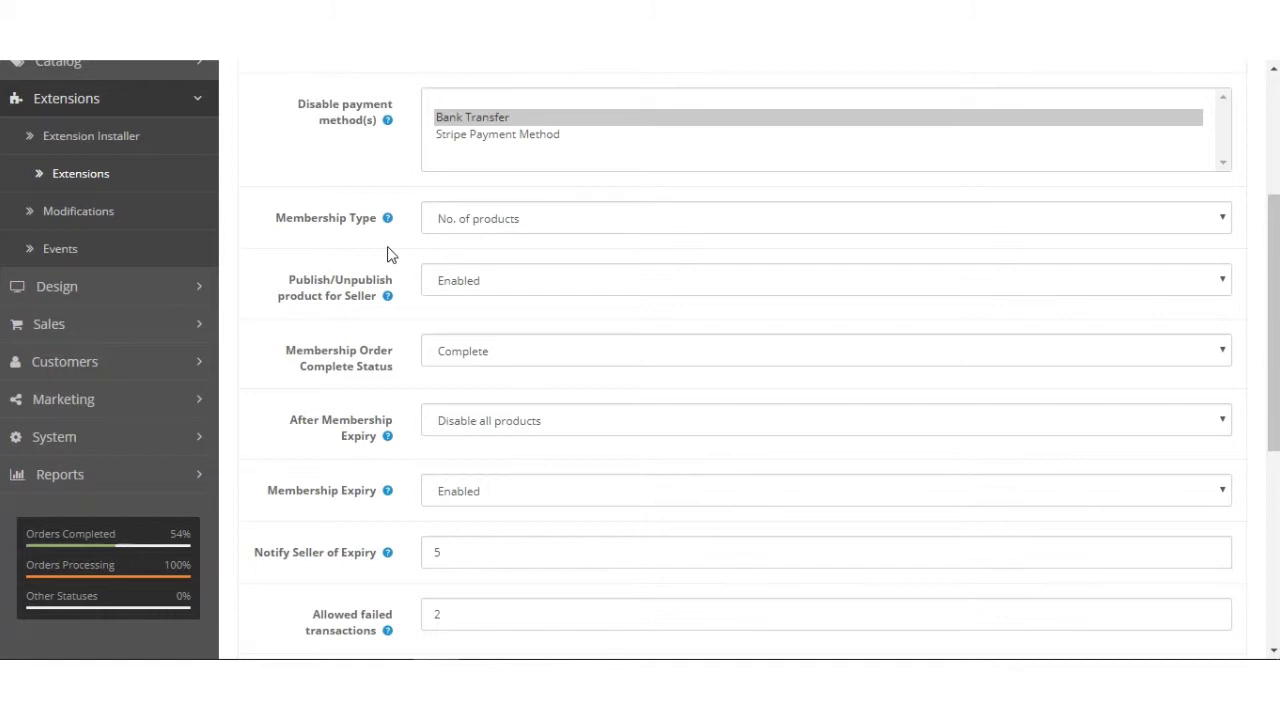
left_click(470, 284)
left_click(436, 278)
left_click(446, 315)
left_click(446, 321)
Inspect the order statuses available for Membership Order Complete Status and highlight part of the setting's label
scroll(466, 320, "down", 2)
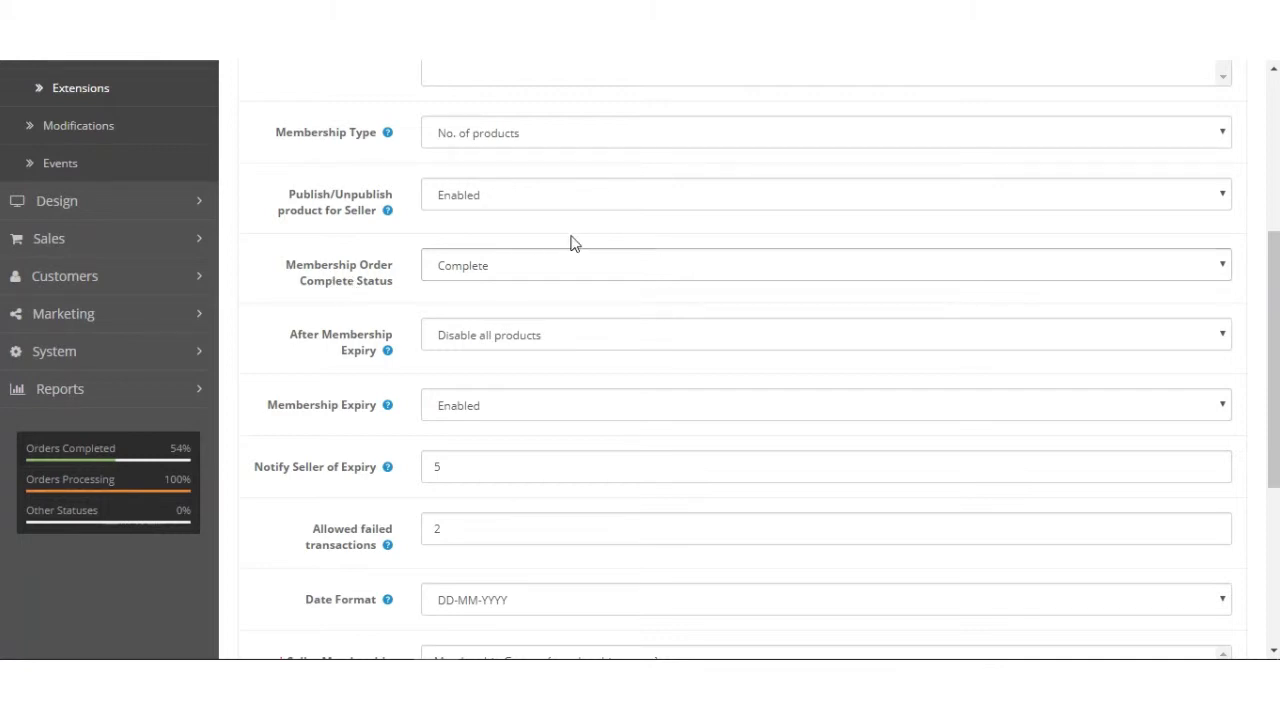
left_click(640, 265)
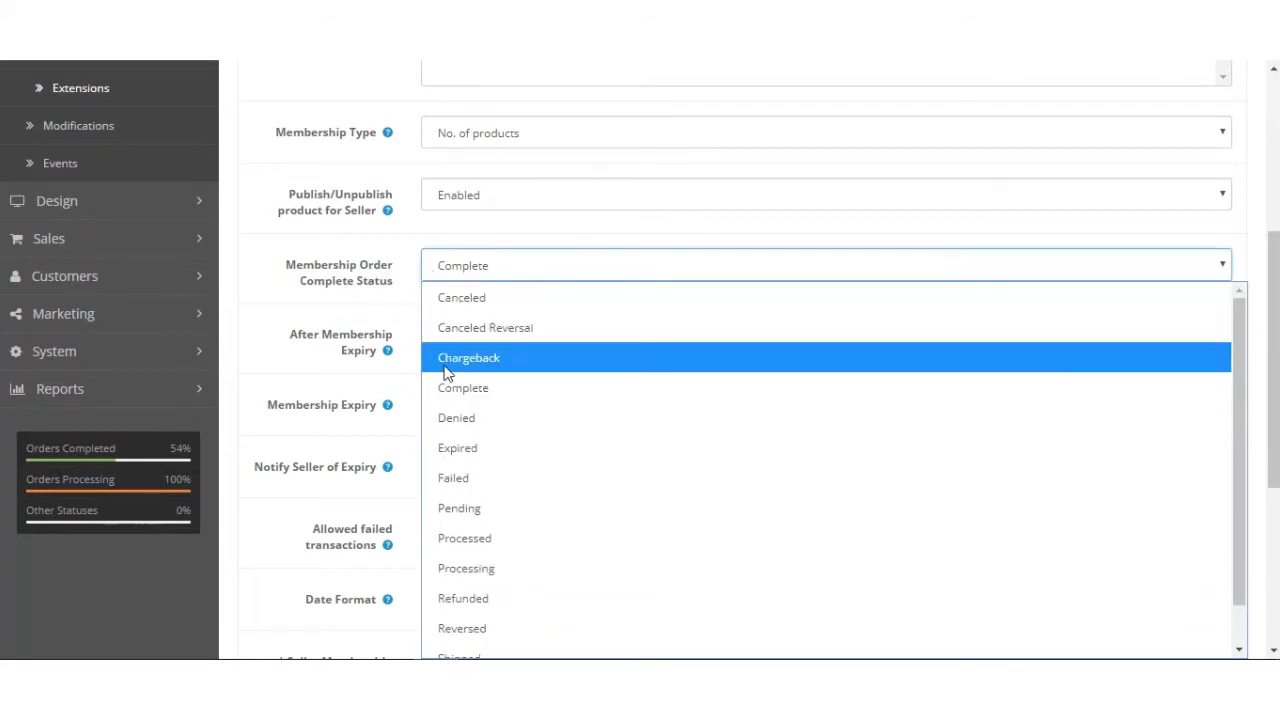
left_click(605, 243)
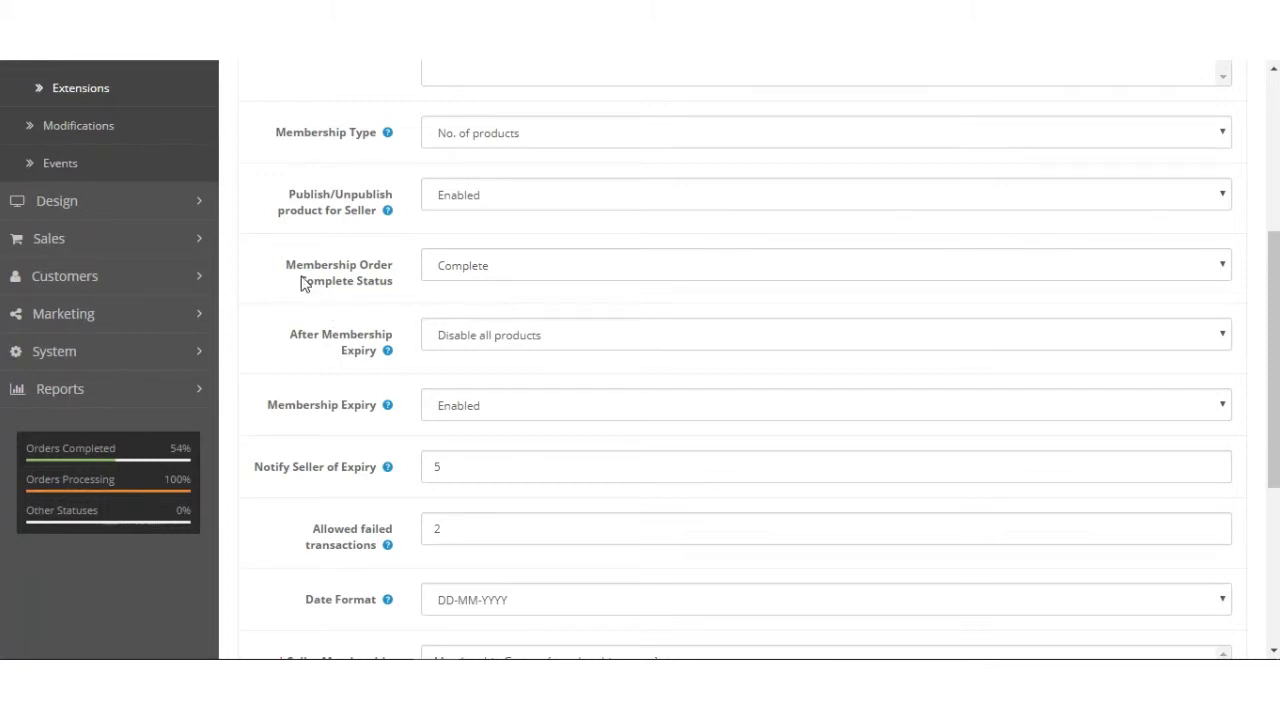
left_click_drag(287, 268, 398, 268)
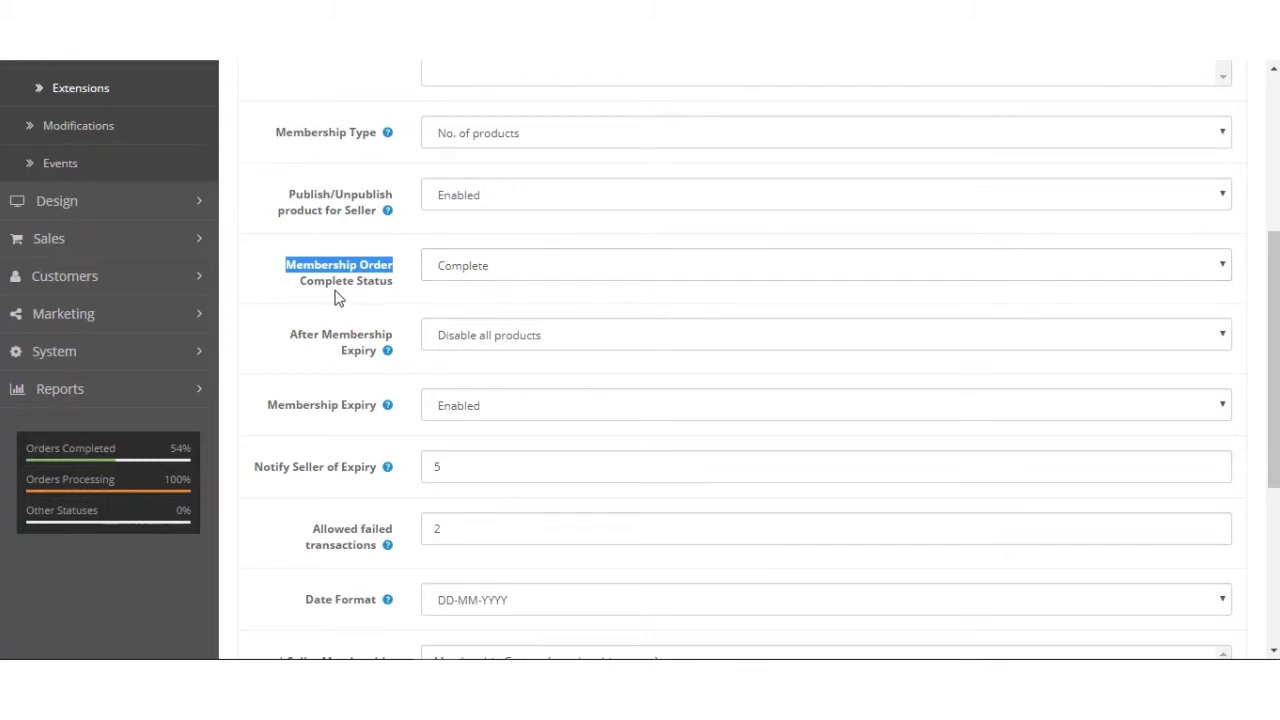
left_click(302, 345)
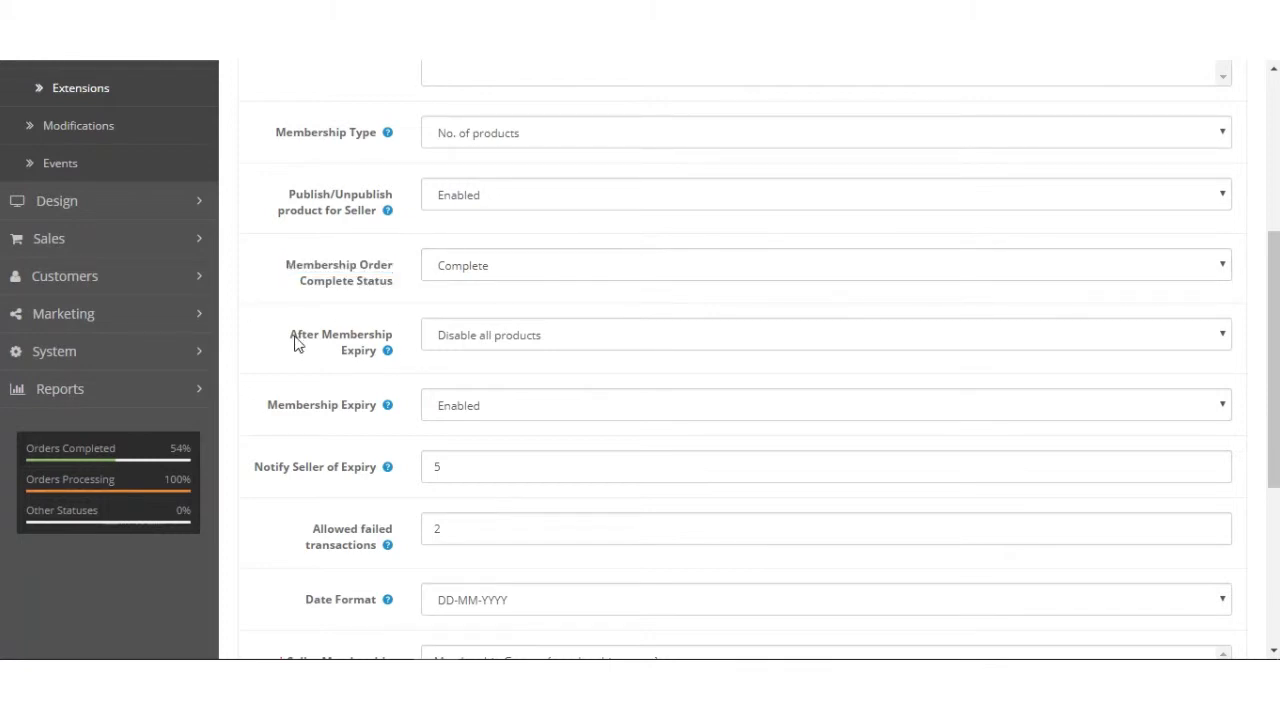
Read the After Membership Expiry help text and review its options for handling the seller's products
mouse_move(295, 343)
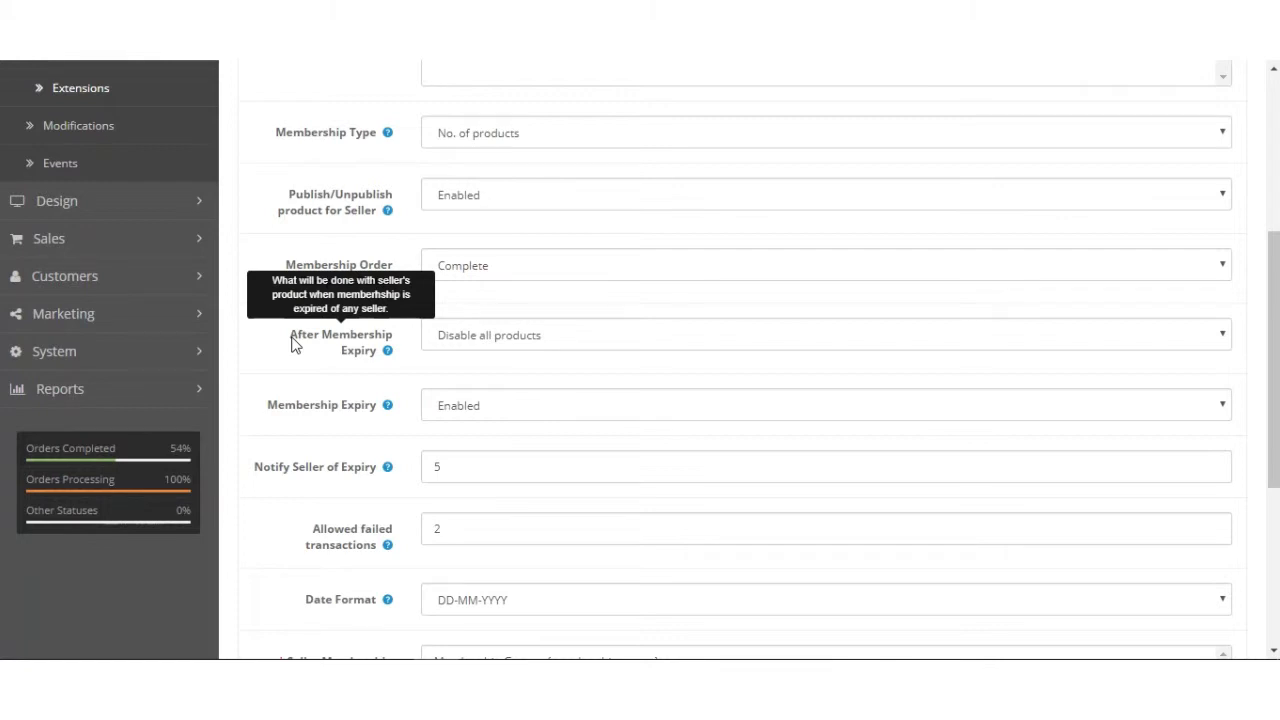
left_click(518, 335)
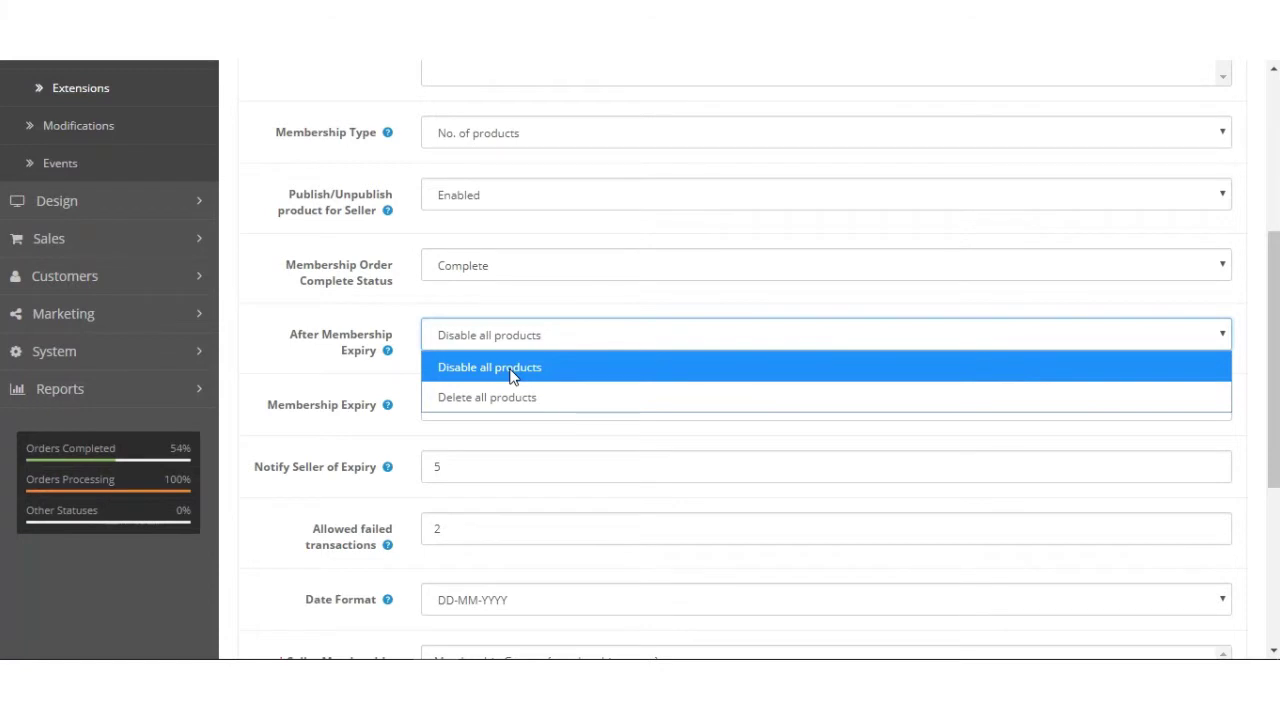
left_click(535, 302)
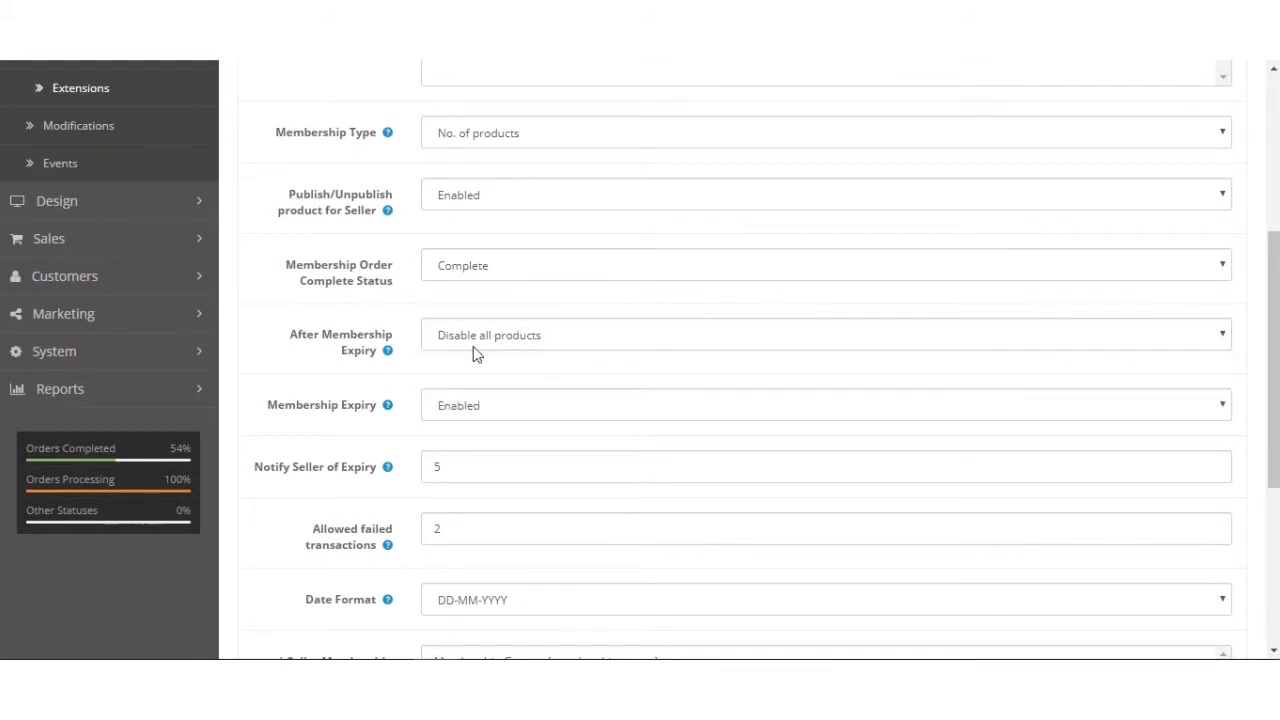
left_click(490, 339)
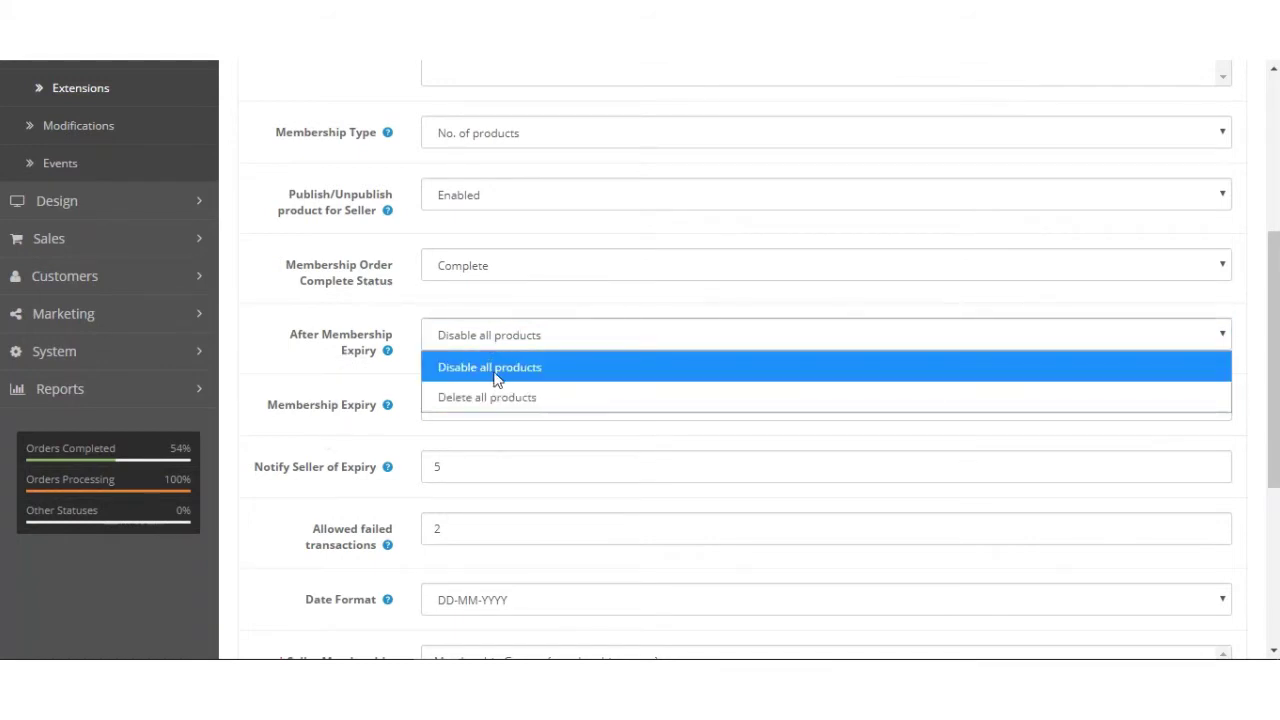
left_click(478, 304)
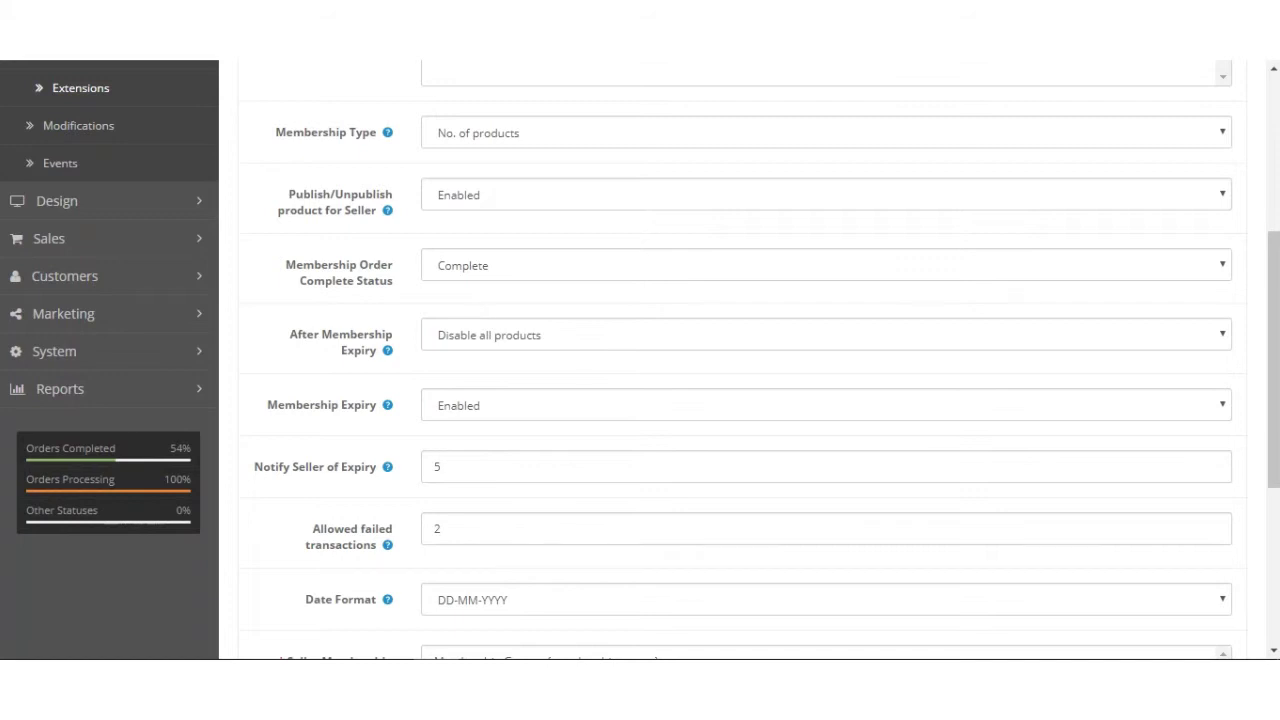
Check the Membership Expiry setting and the help text and value of Notify Seller of Expiry
mouse_move(384, 413)
scroll(335, 495, "down", 2)
mouse_move(283, 286)
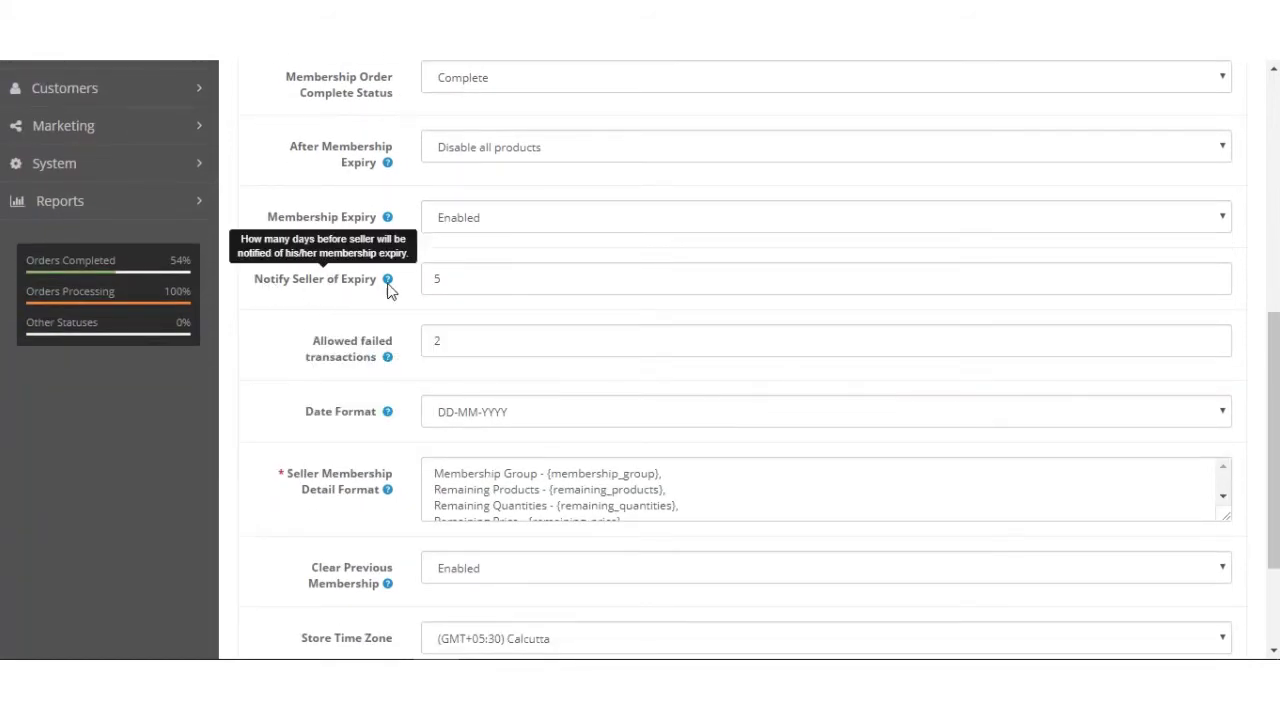
left_click(483, 278)
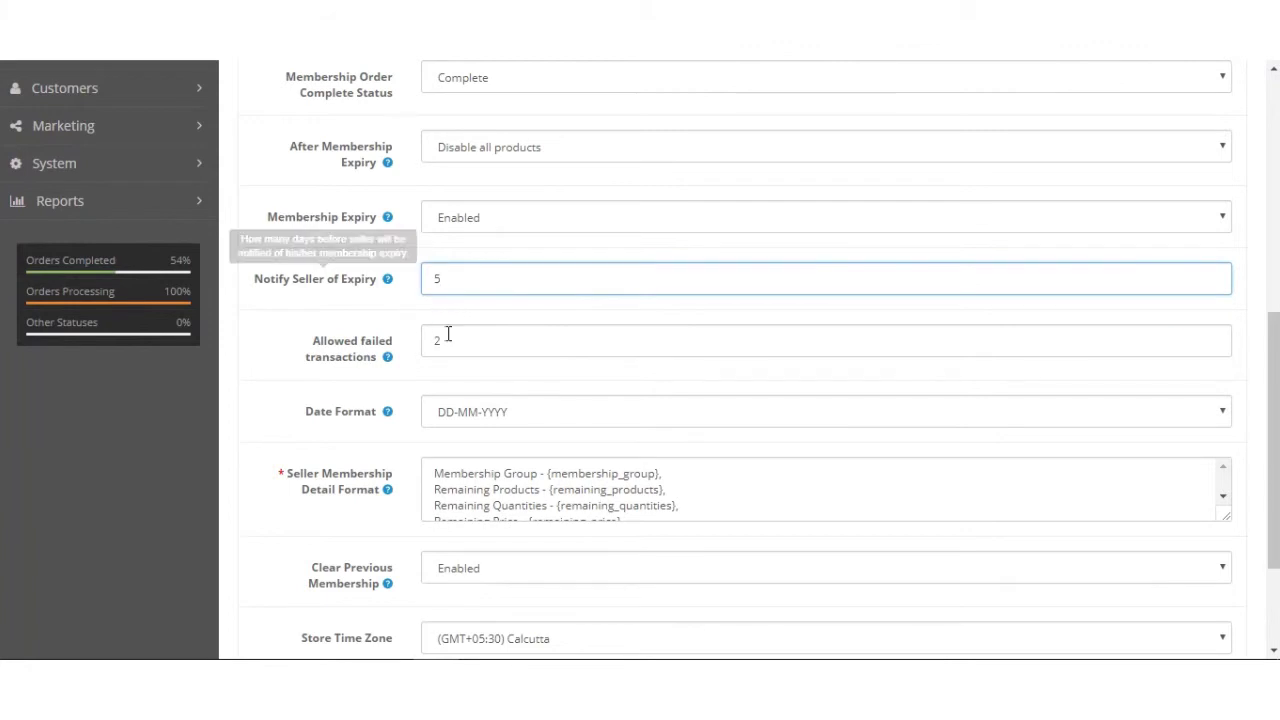
left_click(421, 173)
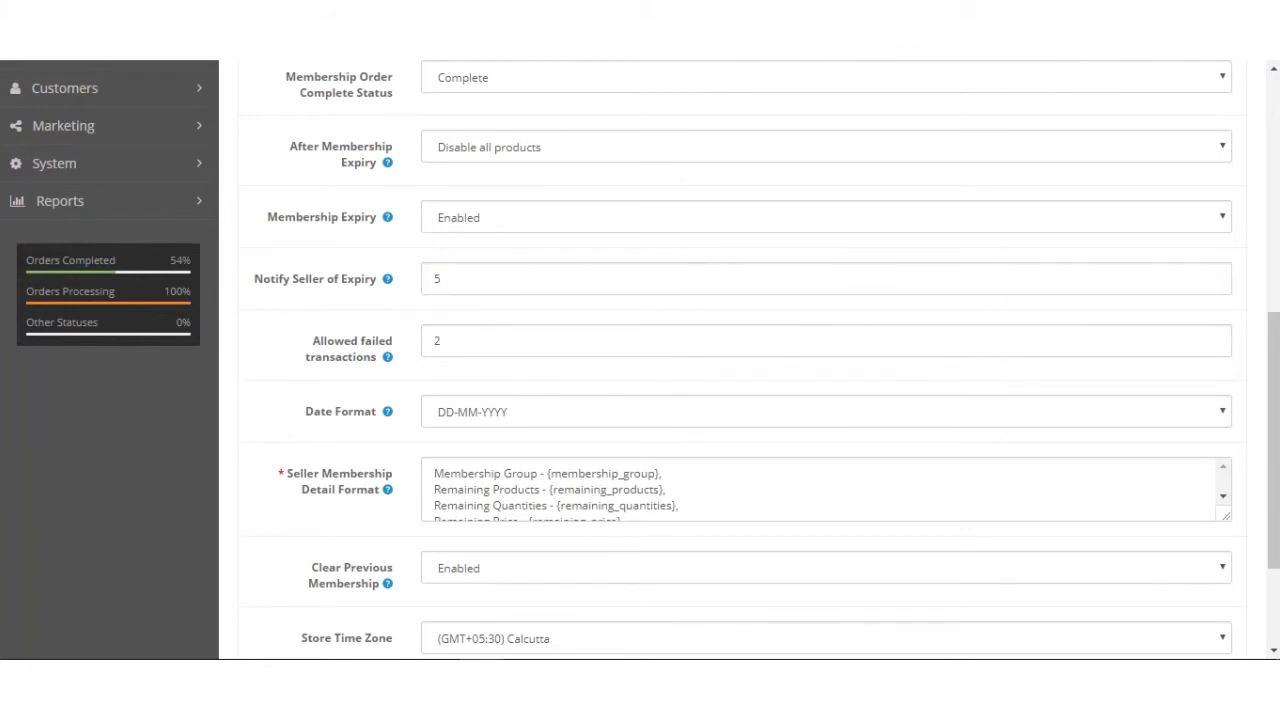
Check the Notify Seller of Expiry value and the Allowed failed transactions setting
left_click(509, 278)
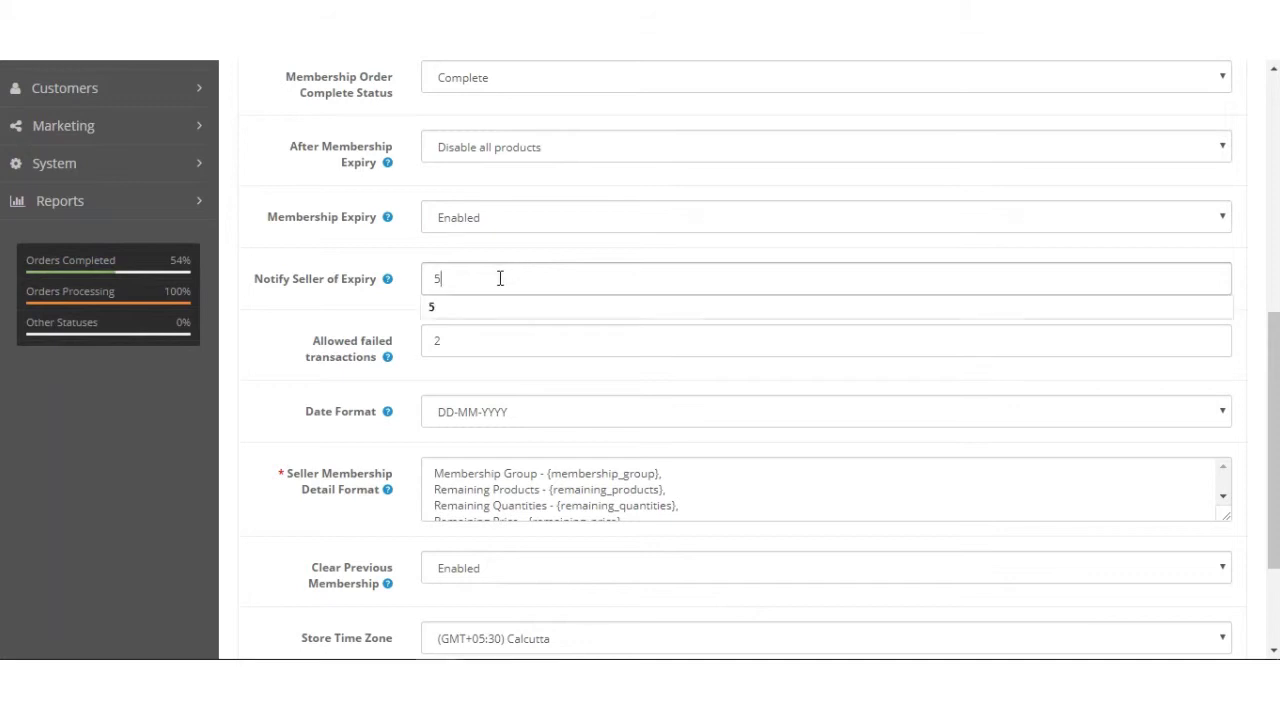
mouse_move(318, 355)
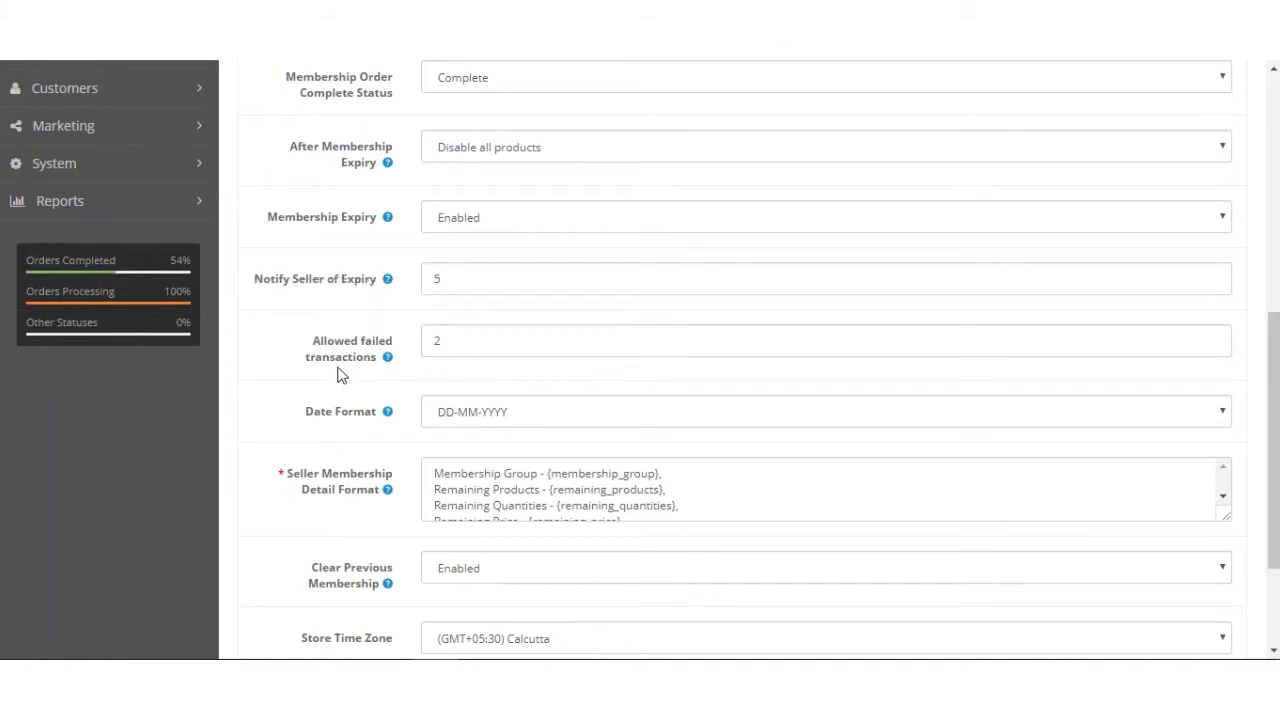
left_click(519, 345)
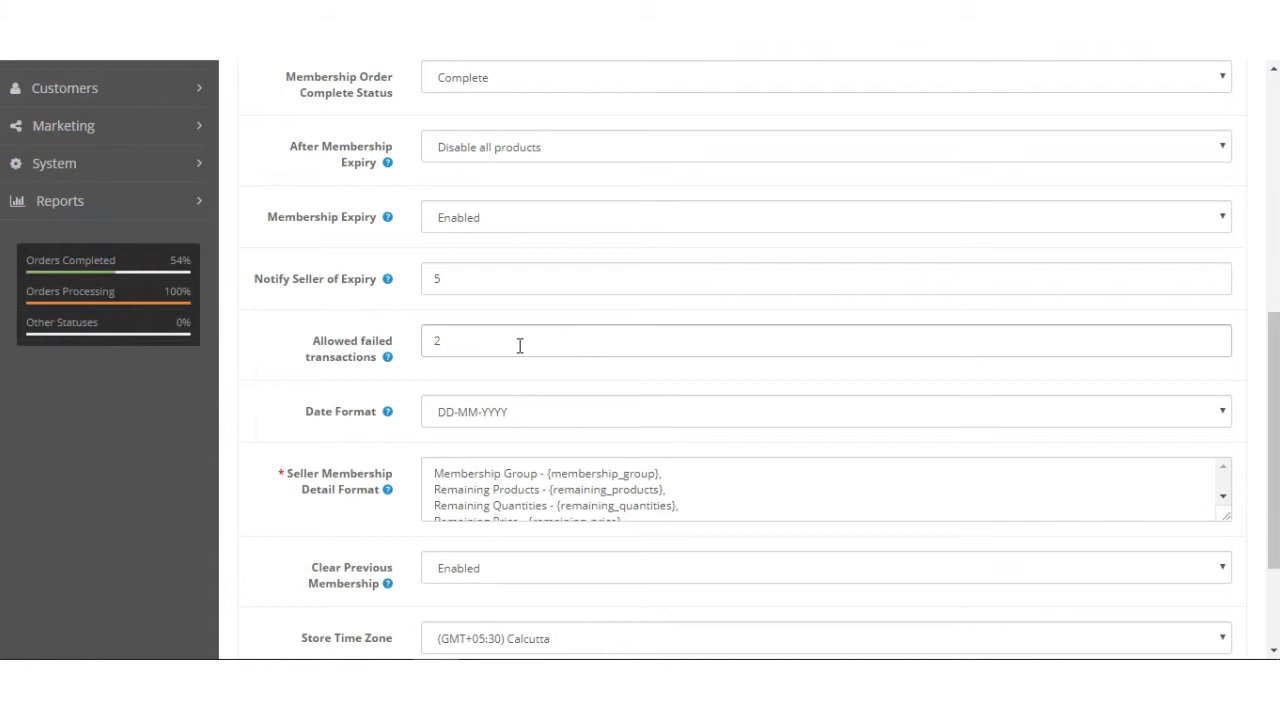
Inspect the available Date Format options and close the list without choosing another format
scroll(400, 410, "down", 3)
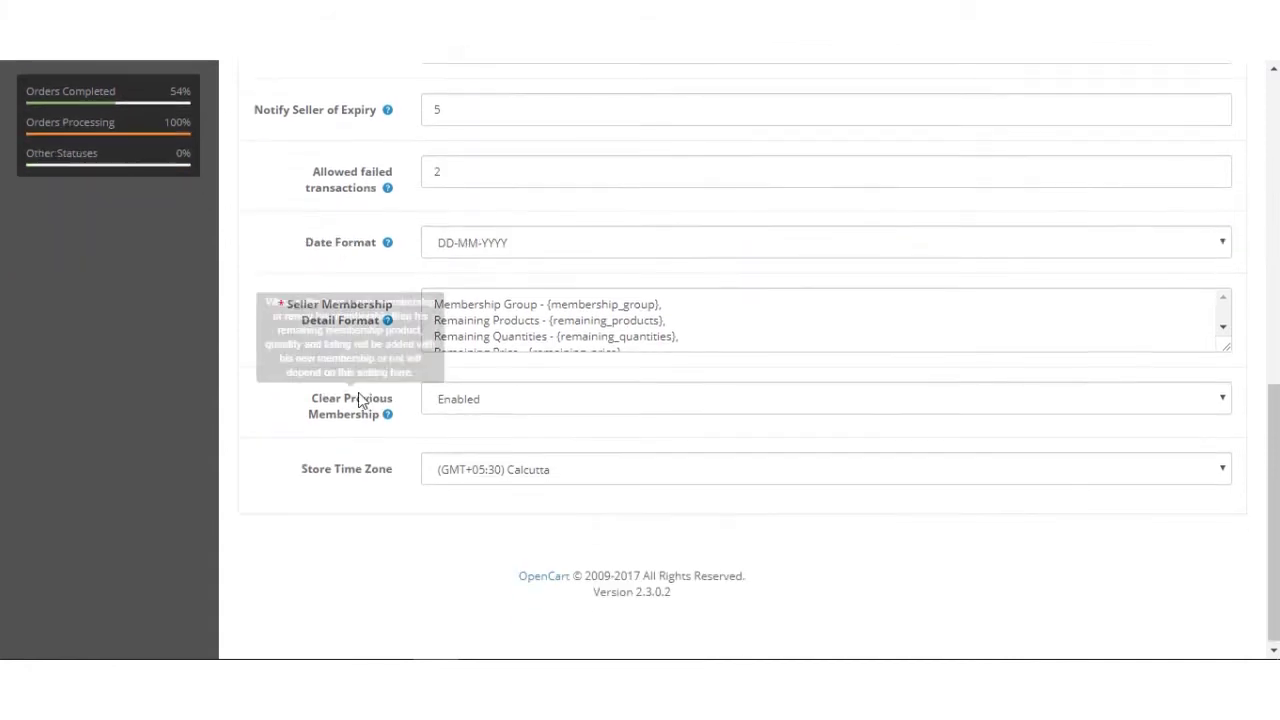
left_click(548, 242)
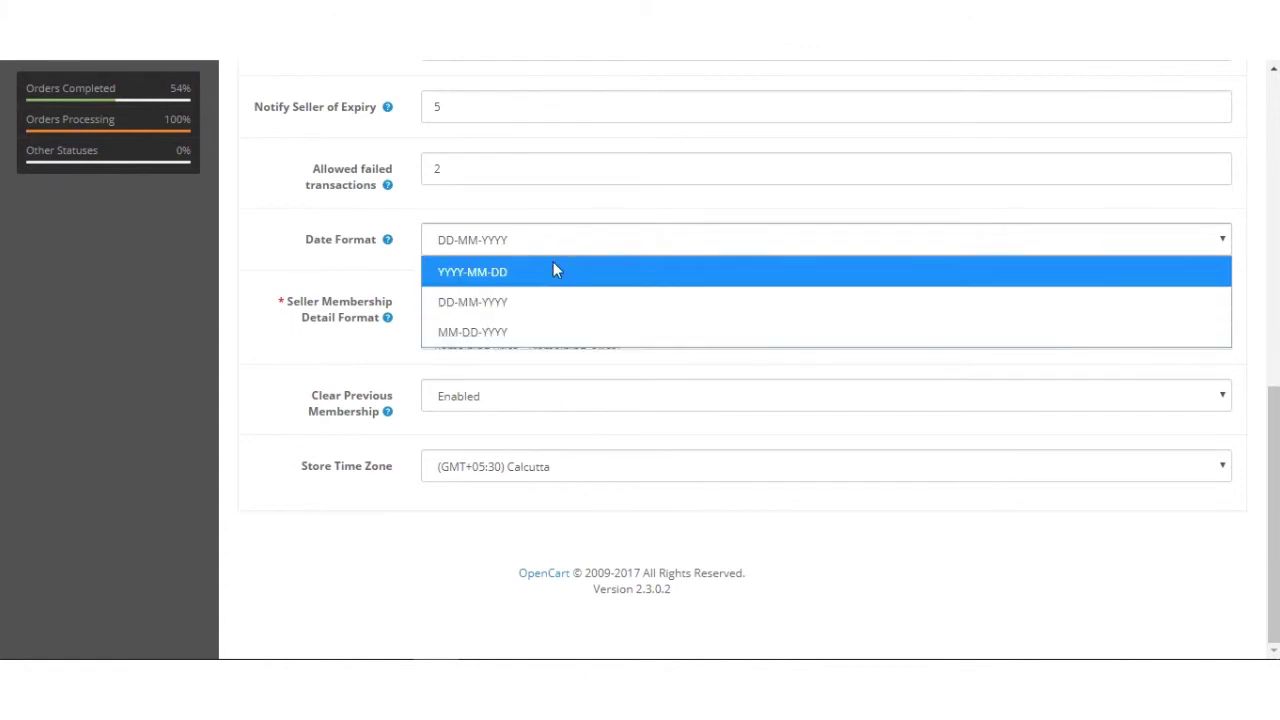
left_click(405, 270)
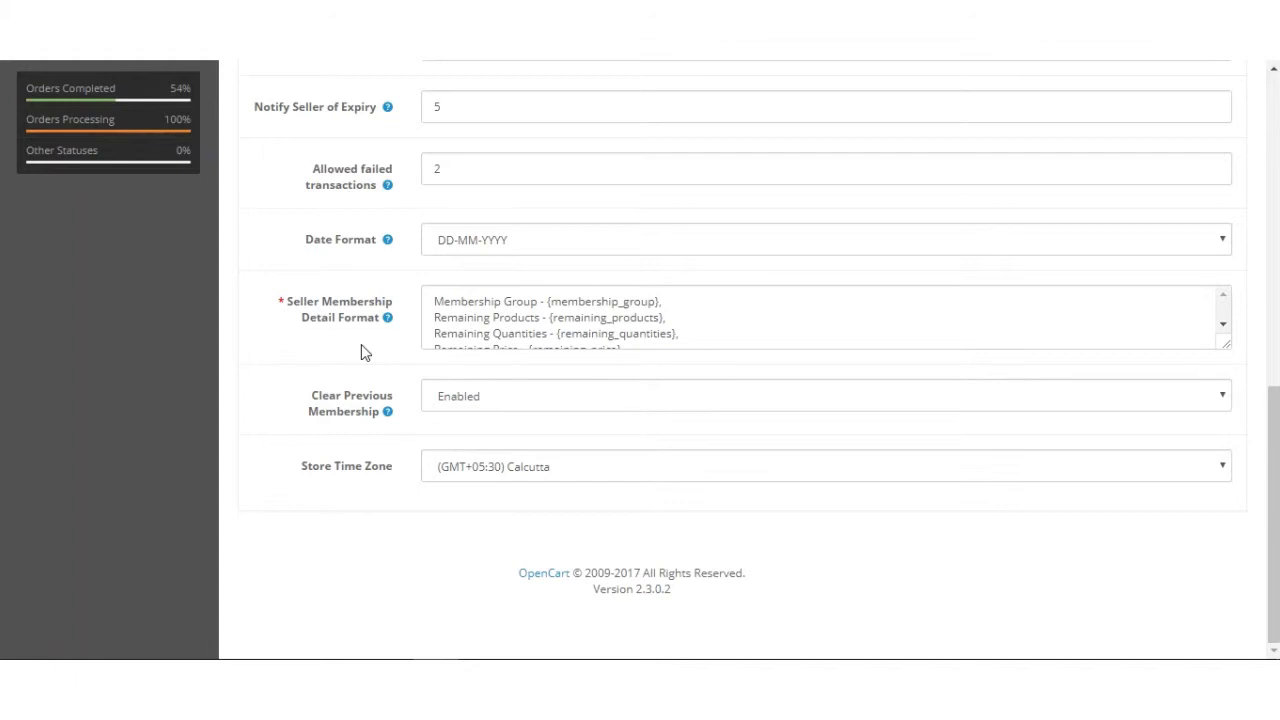
Enlarge the Seller Membership Detail Format text box and read all of its placeholder lines
left_click(1228, 346)
left_click_drag(1230, 348, 1237, 421)
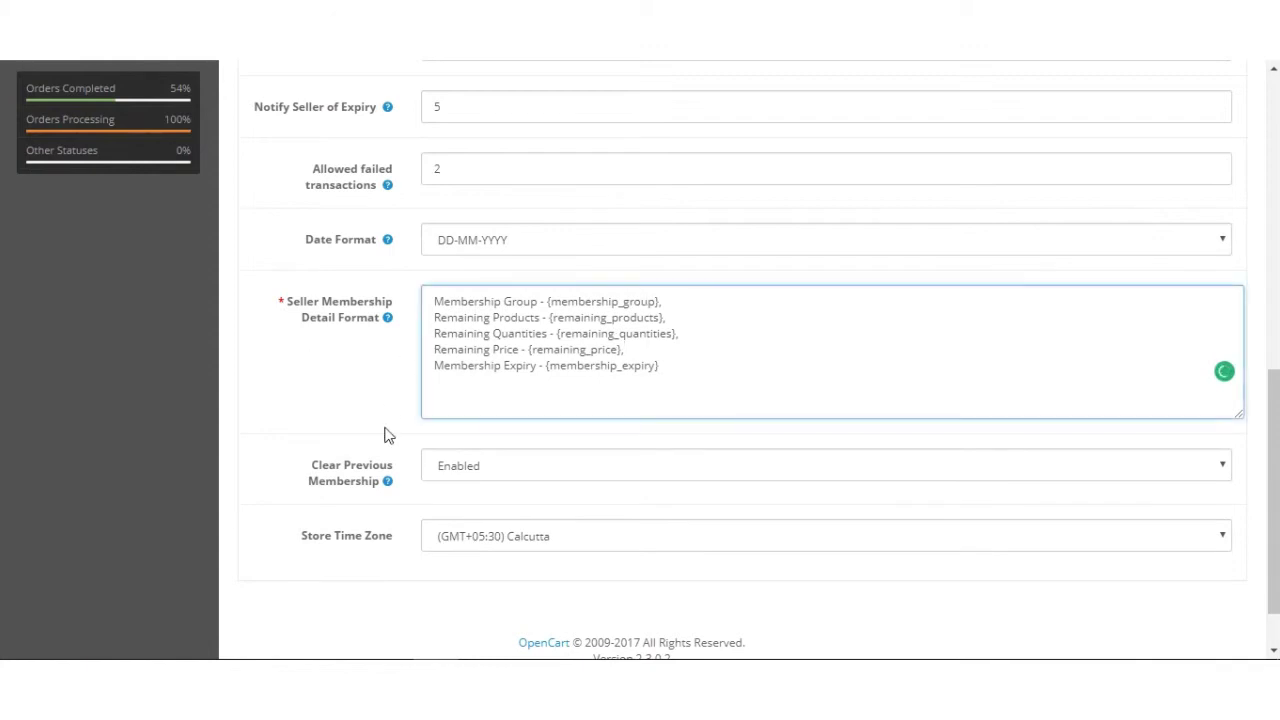
scroll(331, 449, "down", 1)
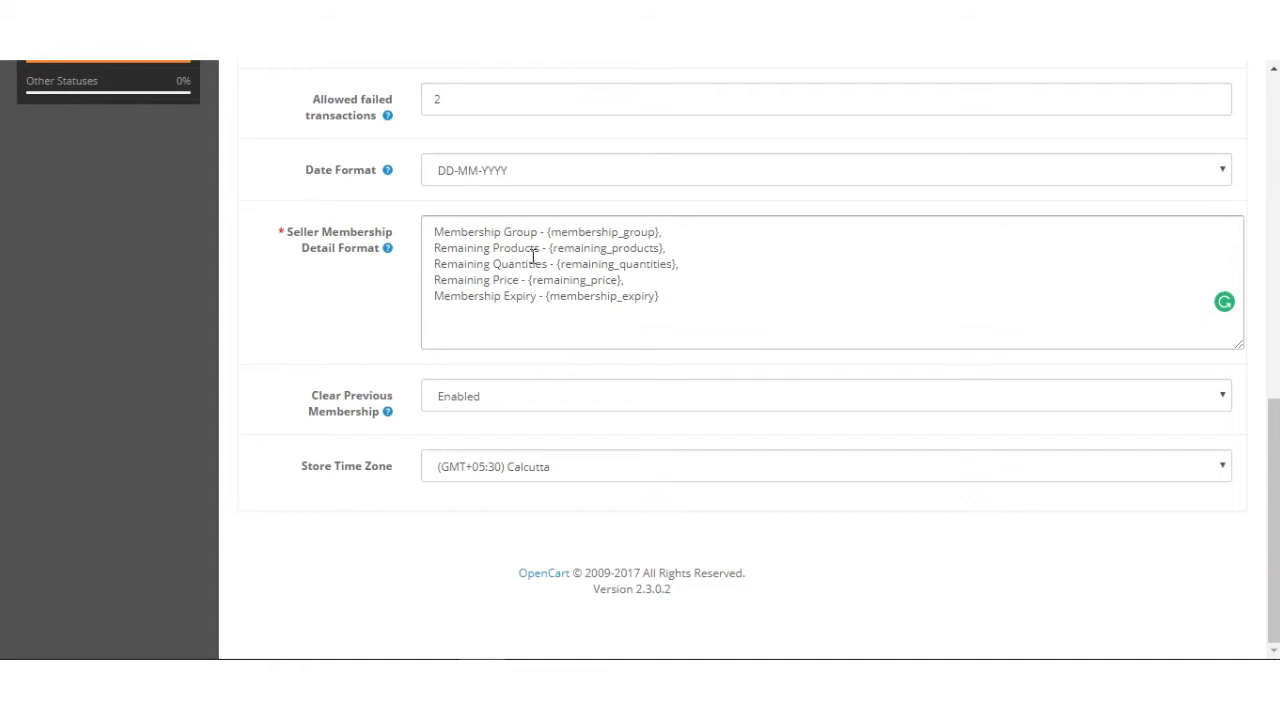
Set Clear Previous Membership to Disabled
left_click(504, 402)
left_click(496, 427)
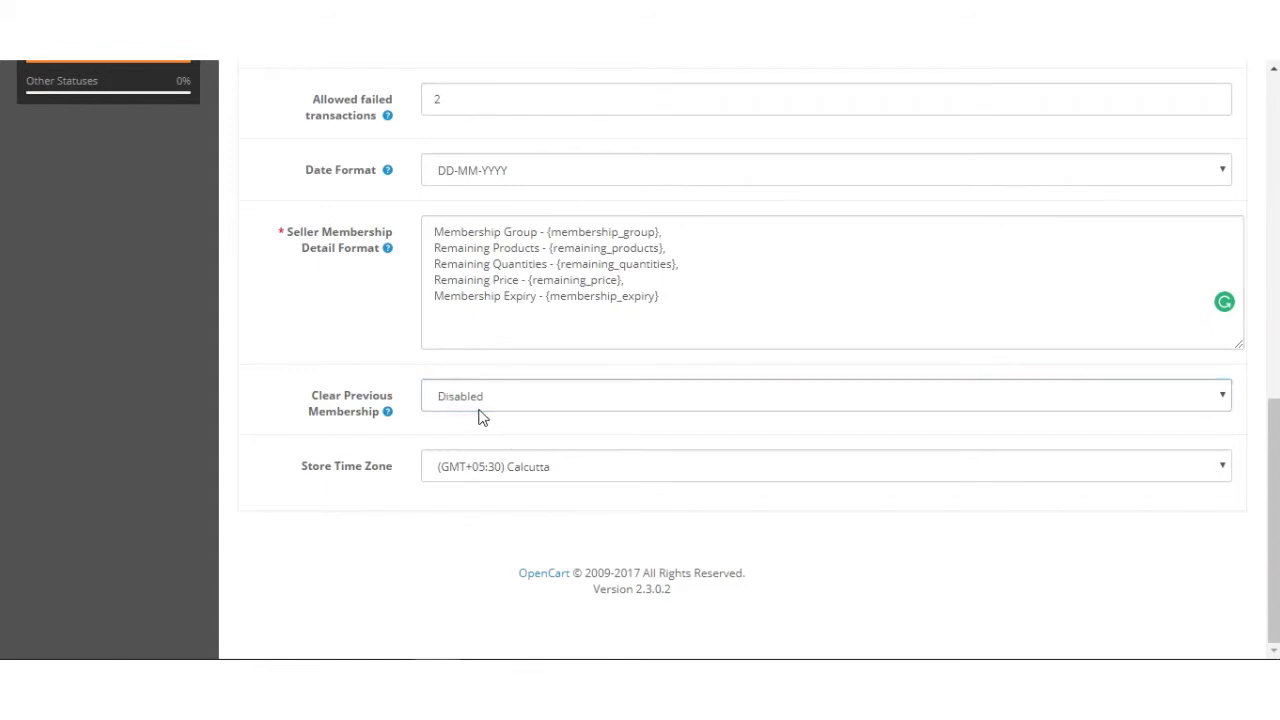
left_click(364, 416)
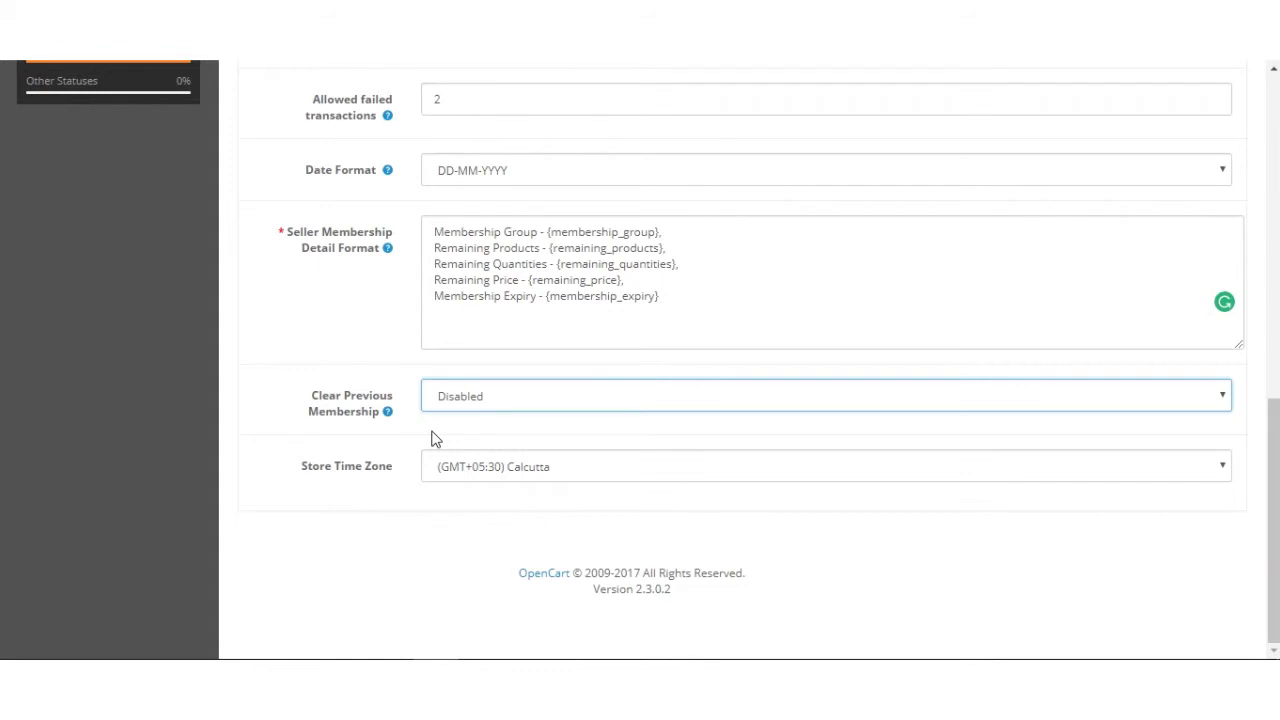
Open the module's Mail settings and review the mail template assigned to each membership event, through Membership Group Updation
left_click_drag(1273, 492, 1273, 446)
scroll(307, 276, "up", 10)
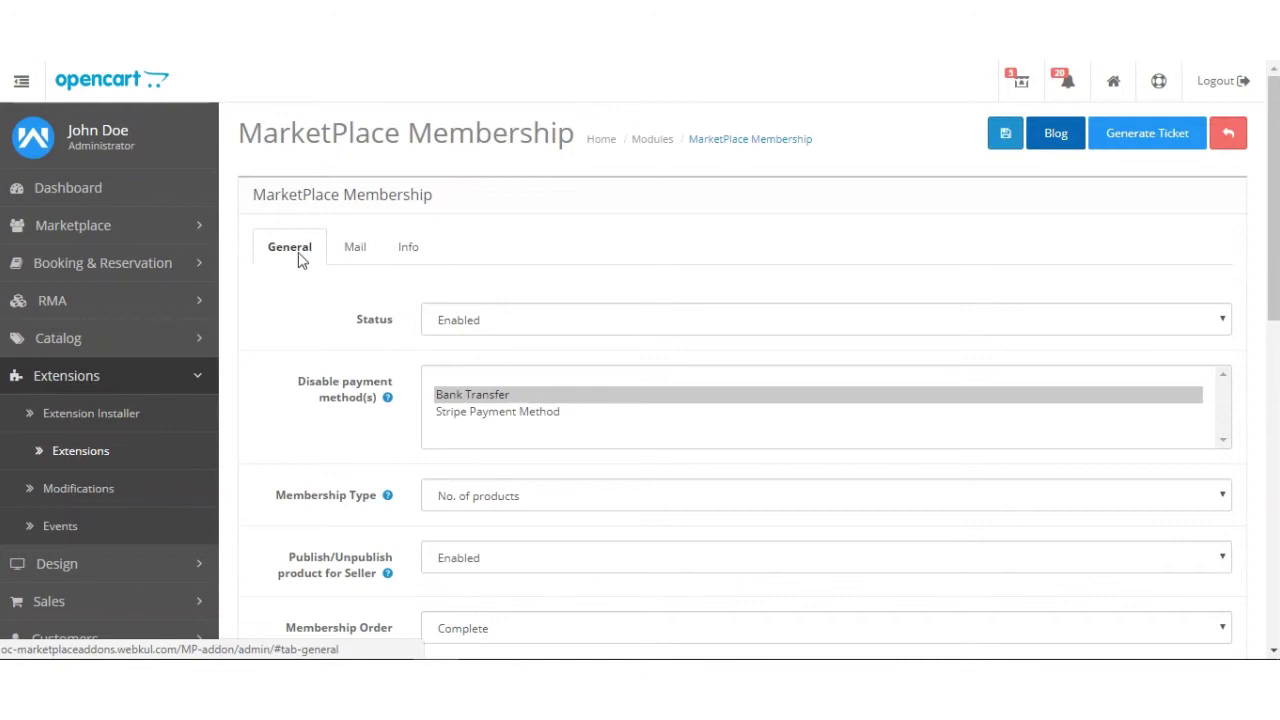
left_click(355, 253)
left_click_drag(1275, 223, 1014, 314)
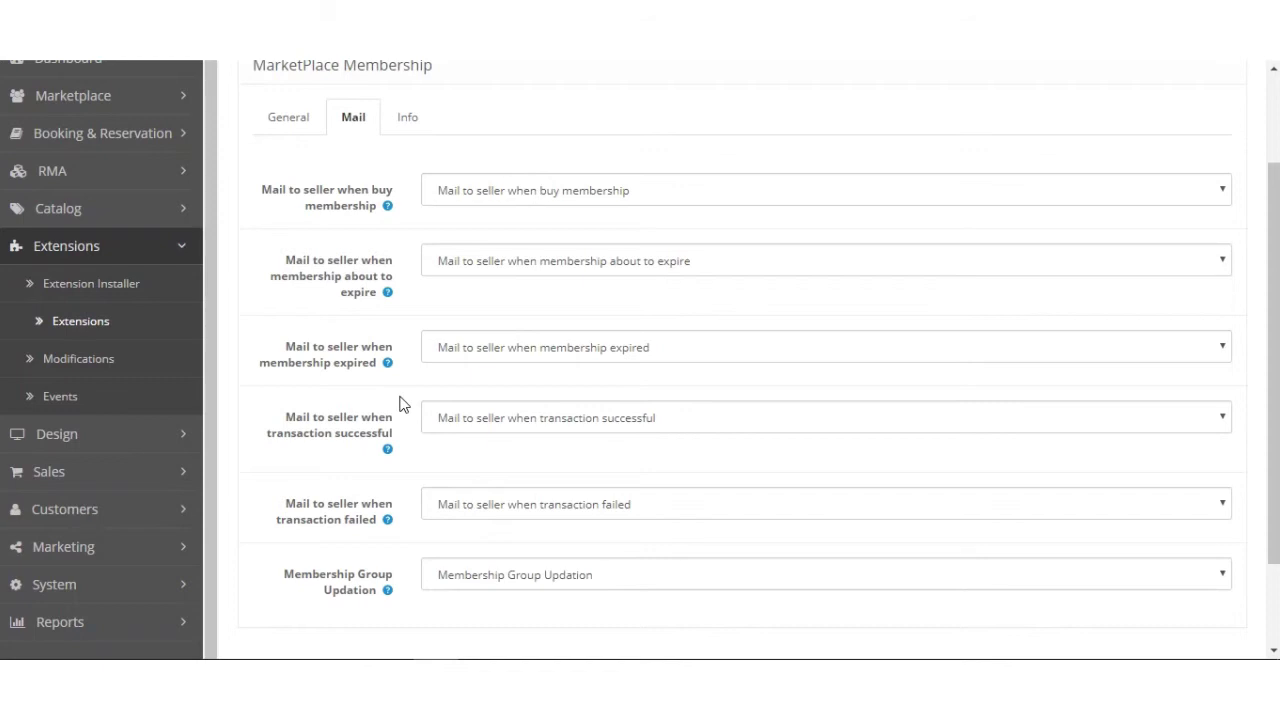
scroll(405, 440, "down", 2)
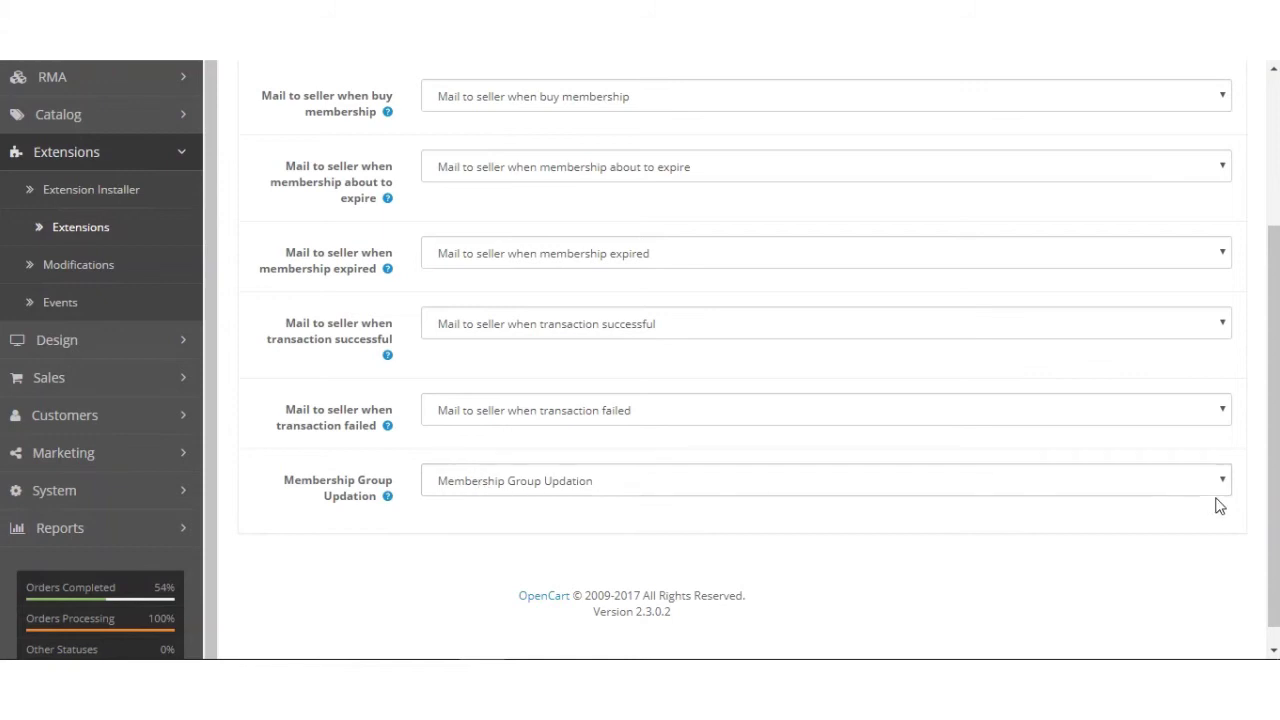
scroll(1214, 510, "down", 1)
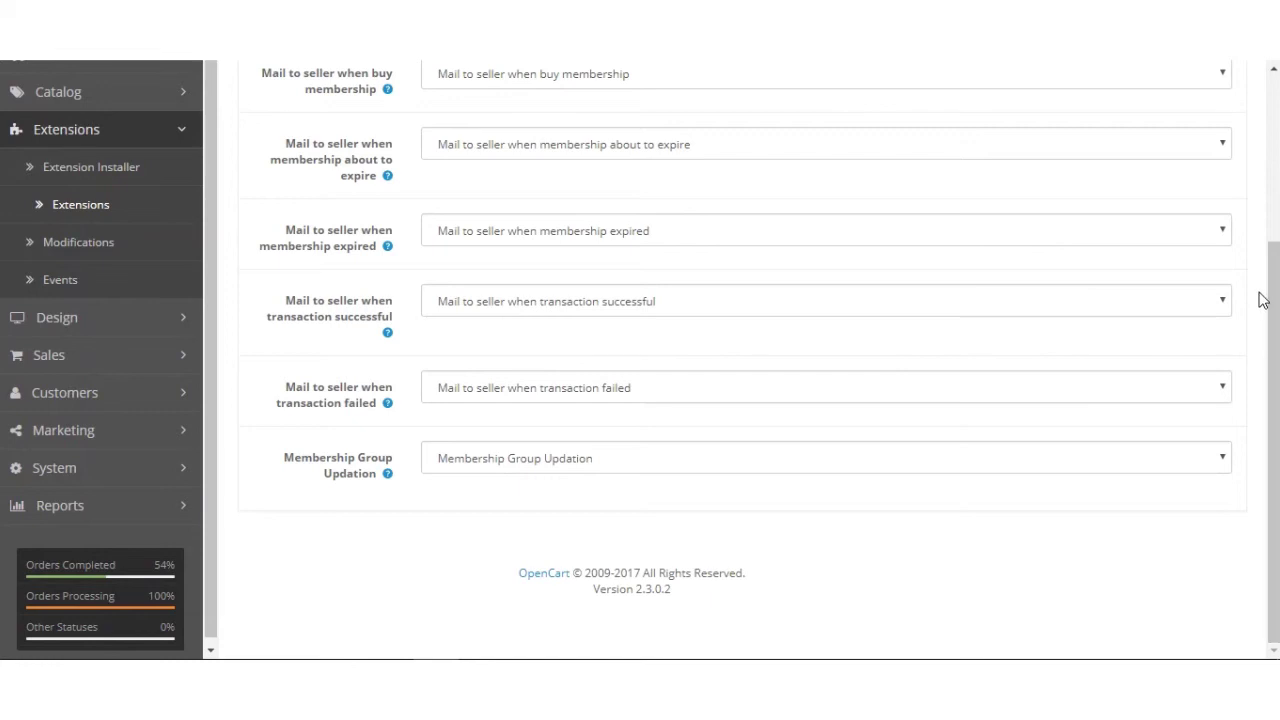
scroll(1275, 293, "up", 3)
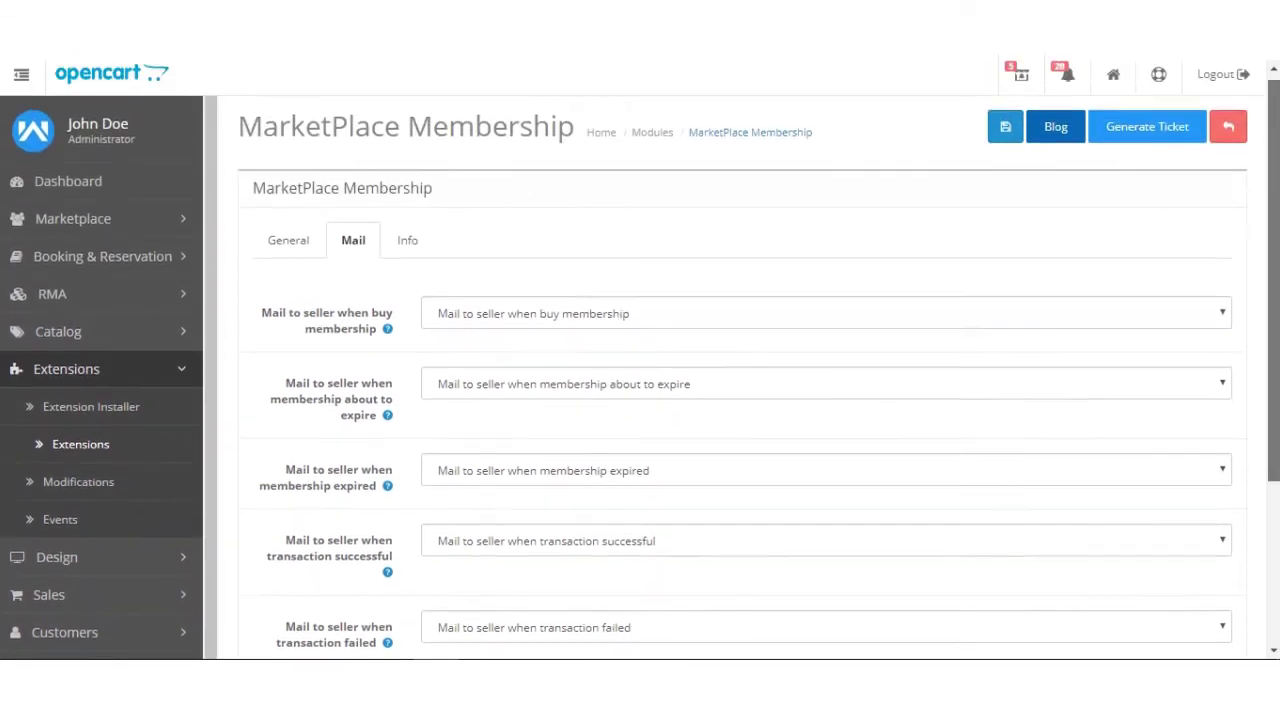
Open the module's Info section and enlarge the box listing the mail variables
left_click(417, 252)
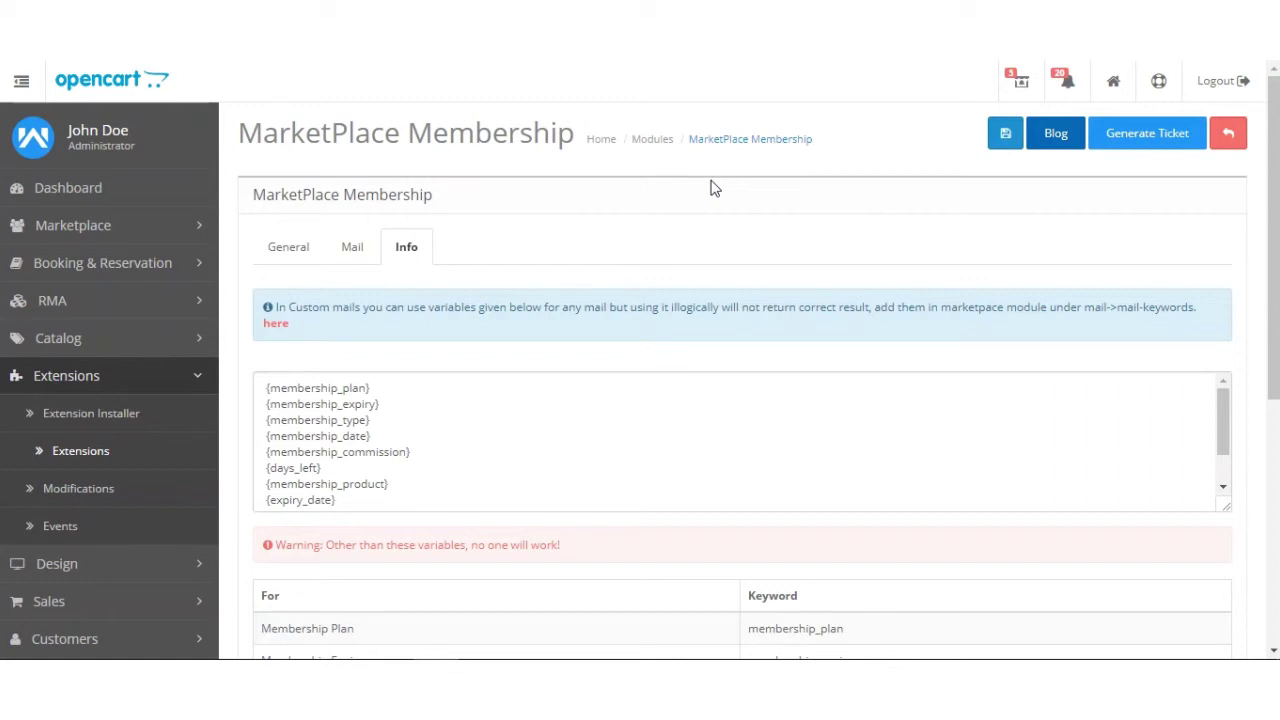
left_click_drag(1229, 514, 1224, 555)
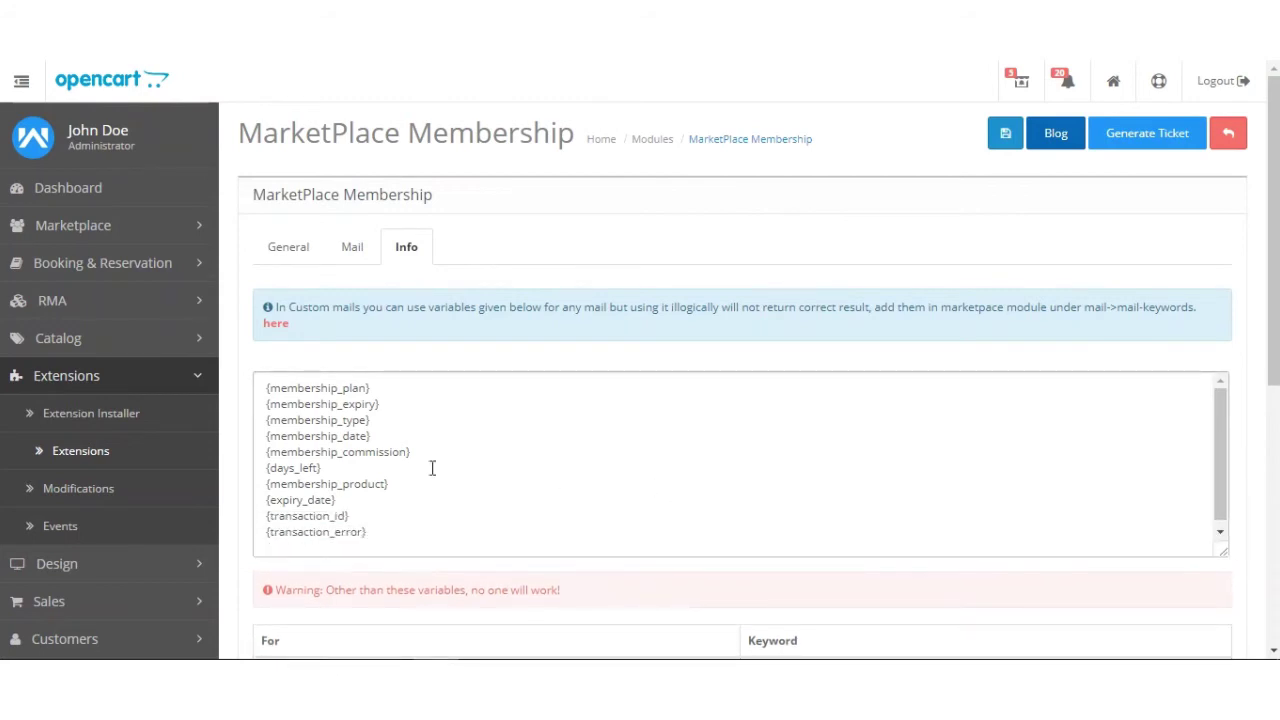
Examine the For/Keyword table, highlighting the membership_plan keyword and the Membership Expiry entry with its membership_expiry keyword
left_click_drag(1273, 311, 1257, 505)
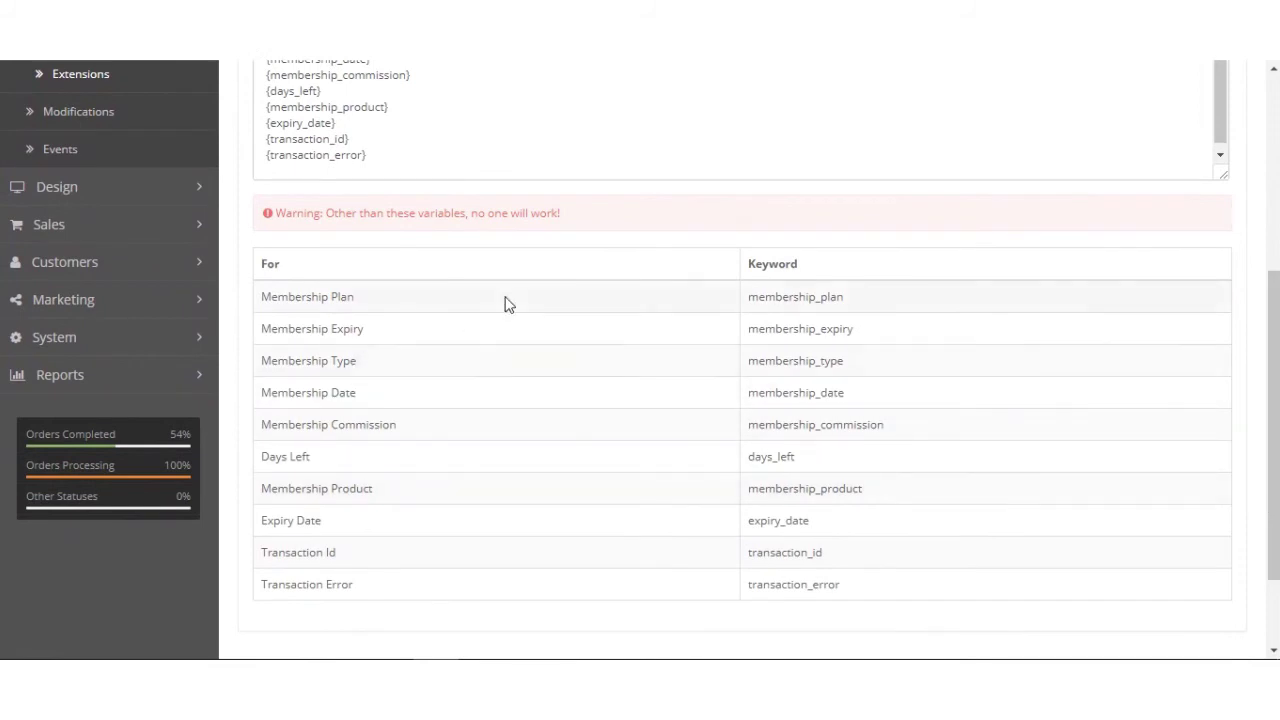
left_click_drag(848, 300, 746, 301)
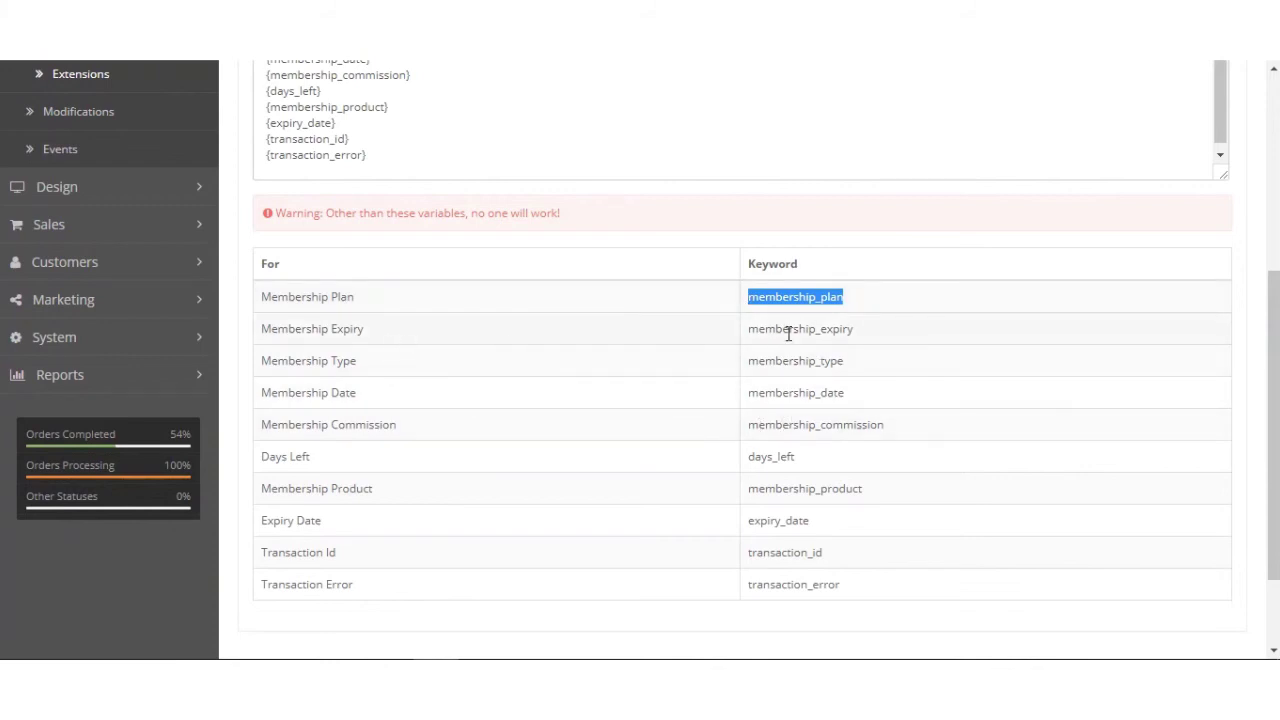
left_click_drag(270, 330, 328, 334)
left_click(409, 360)
left_click_drag(750, 329, 851, 326)
left_click(855, 330)
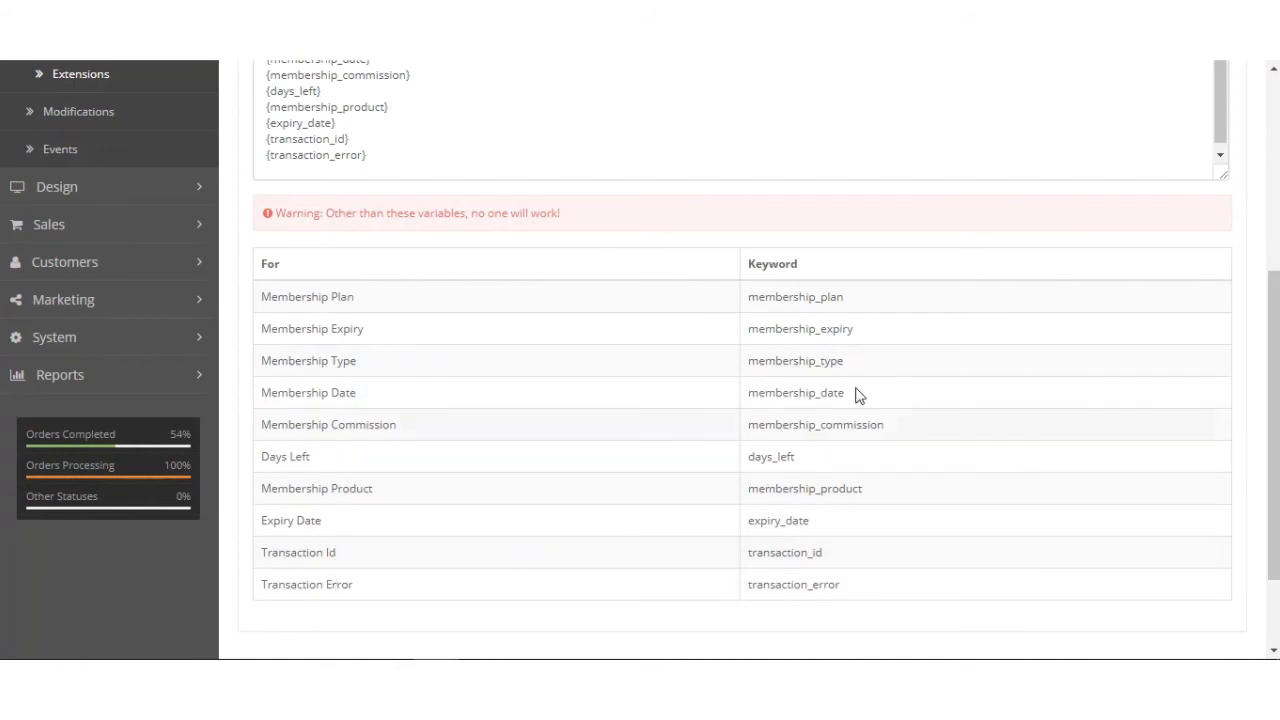
scroll(1277, 206, "up", 4)
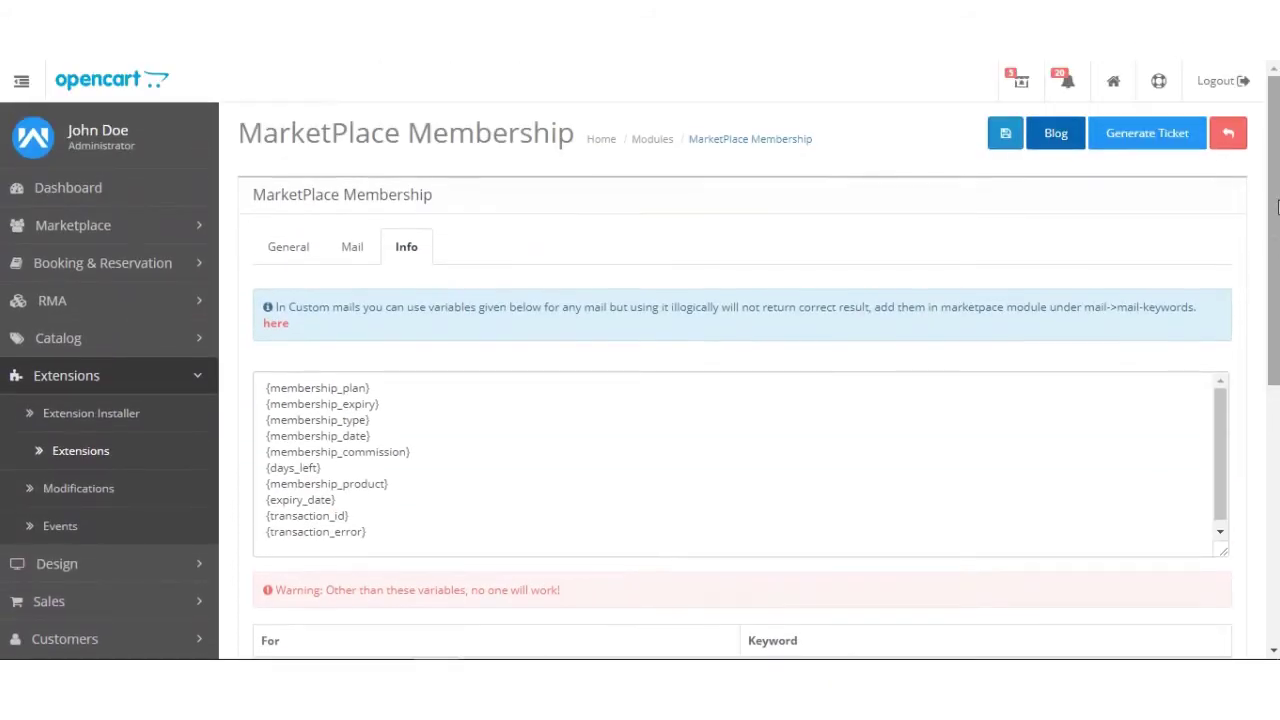
scroll(1270, 220, "down", 10)
scroll(1262, 245, "up", 10)
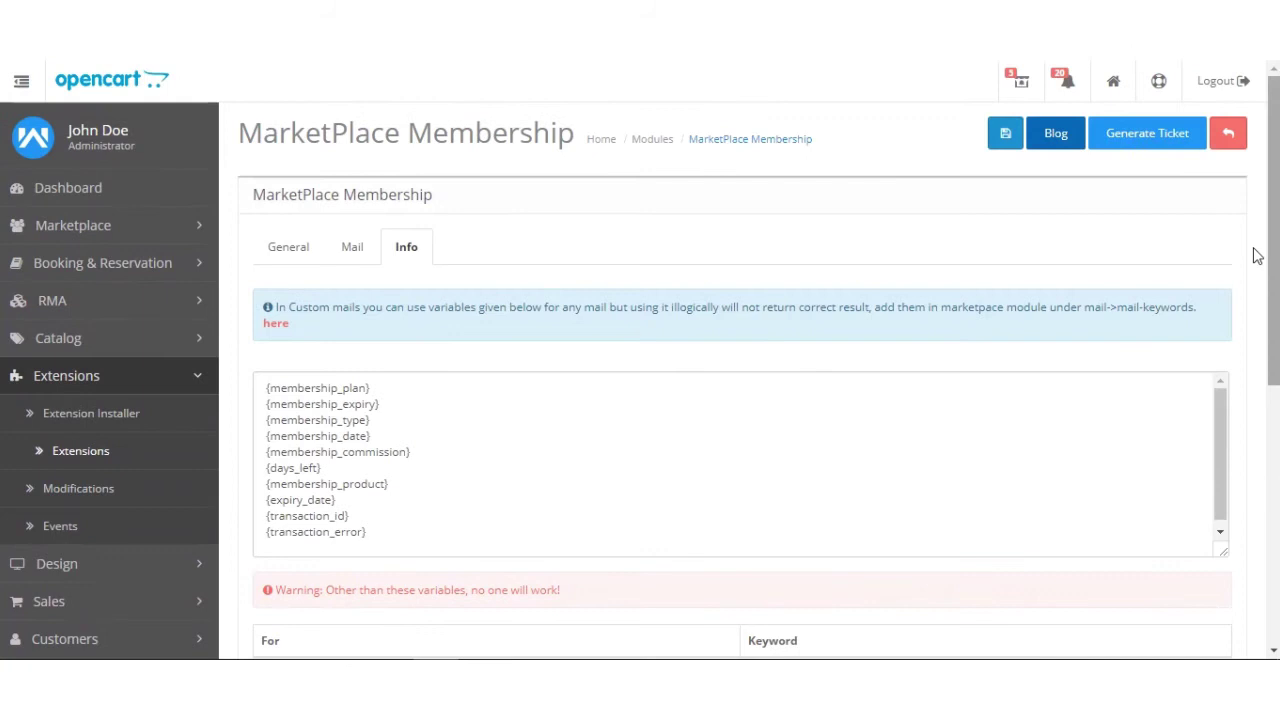